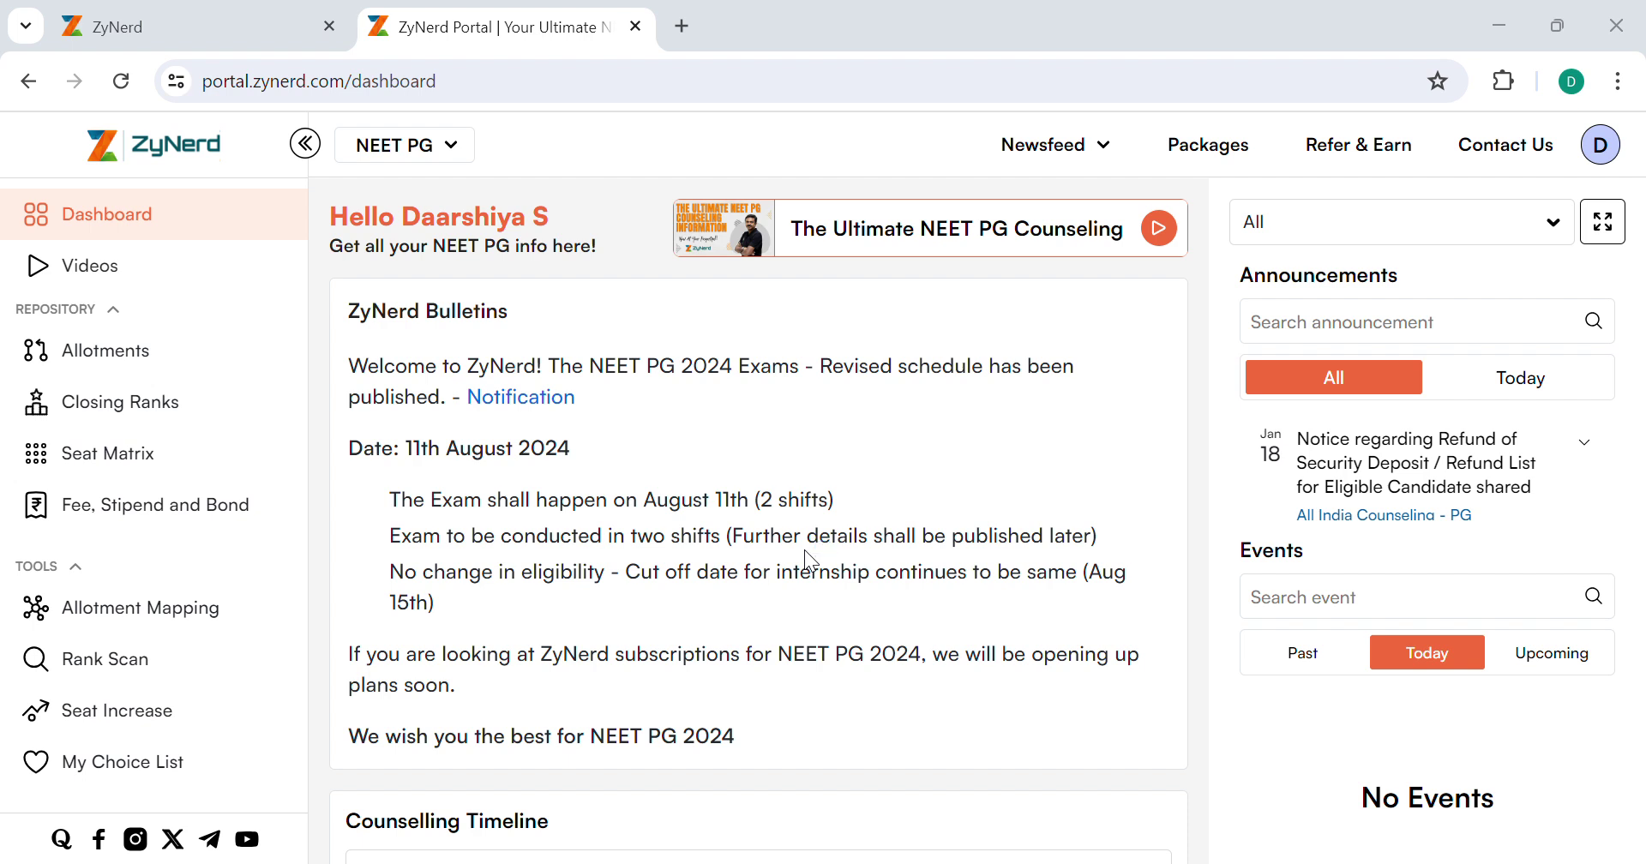
pyautogui.scroll(-10, 806, 553)
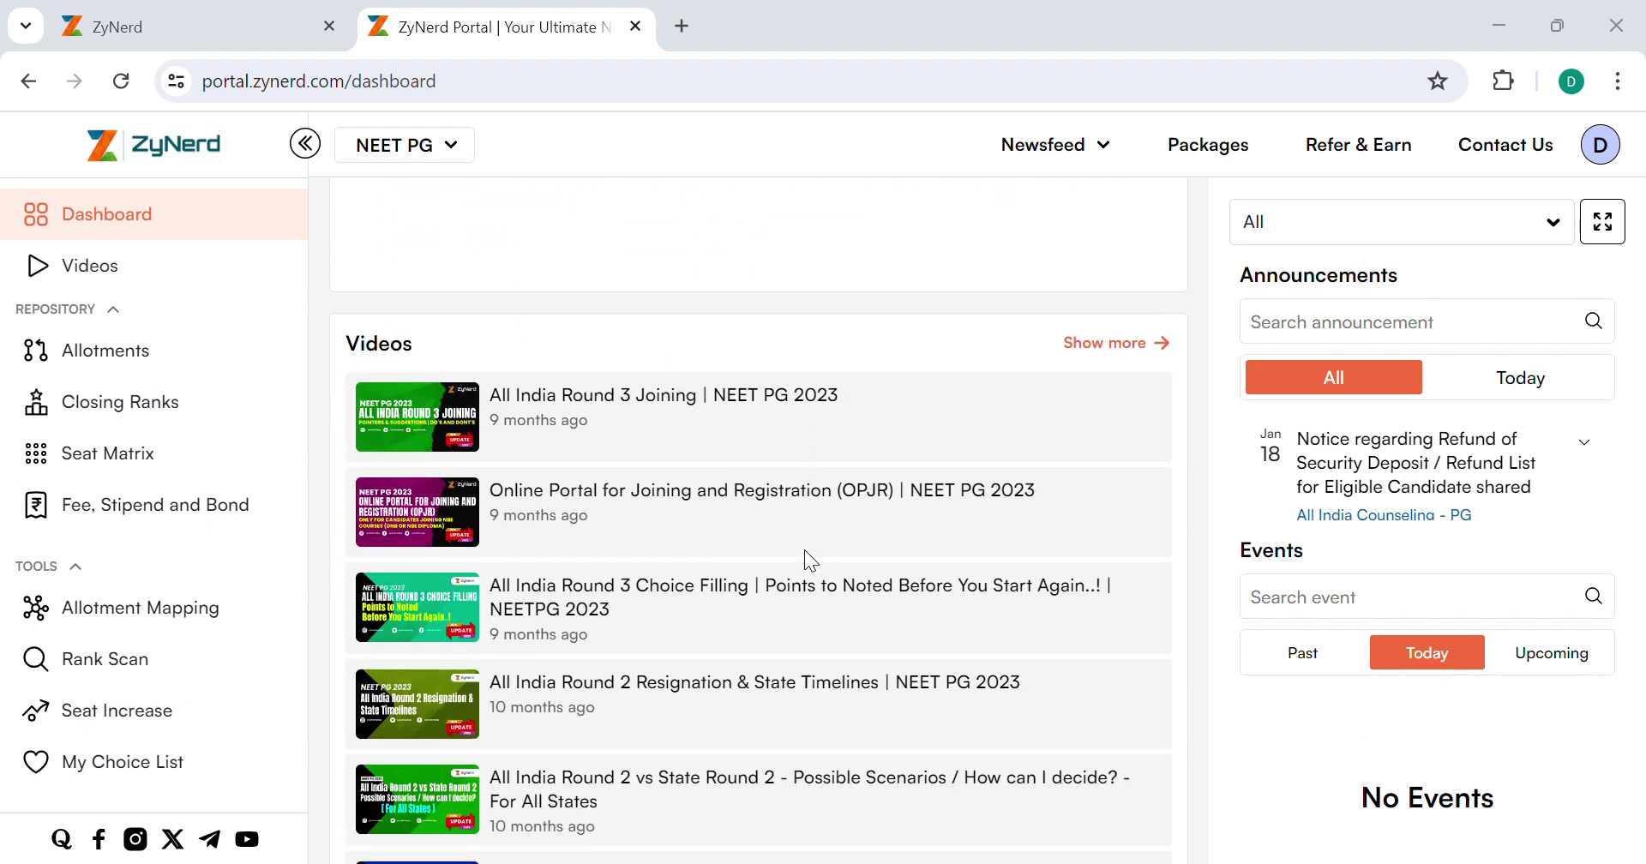
pyautogui.scroll(10, 806, 553)
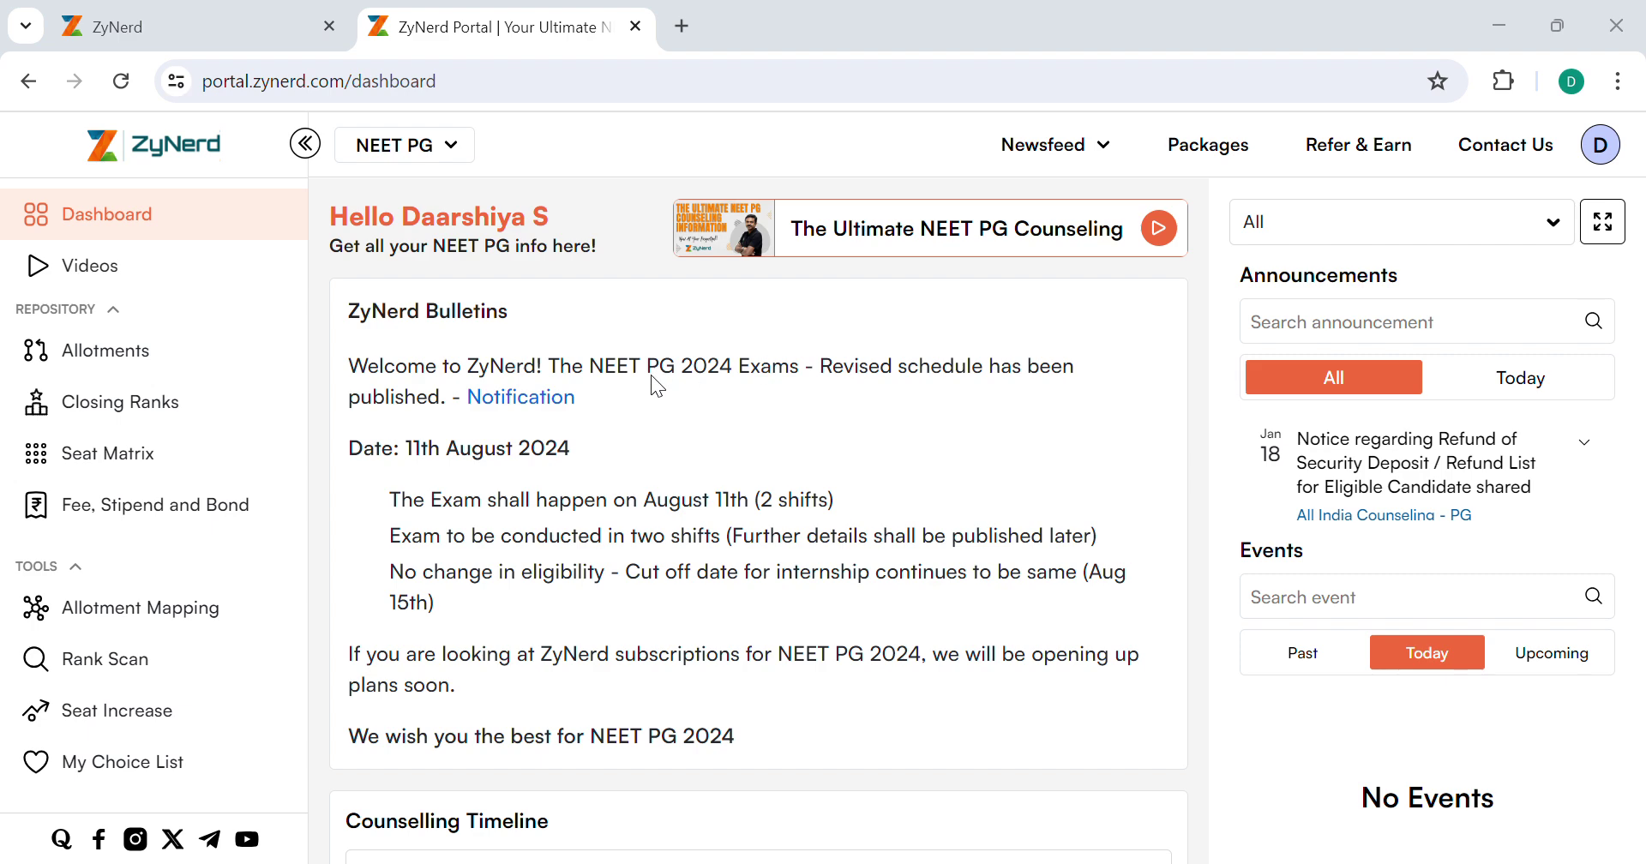
pyautogui.click(452, 144)
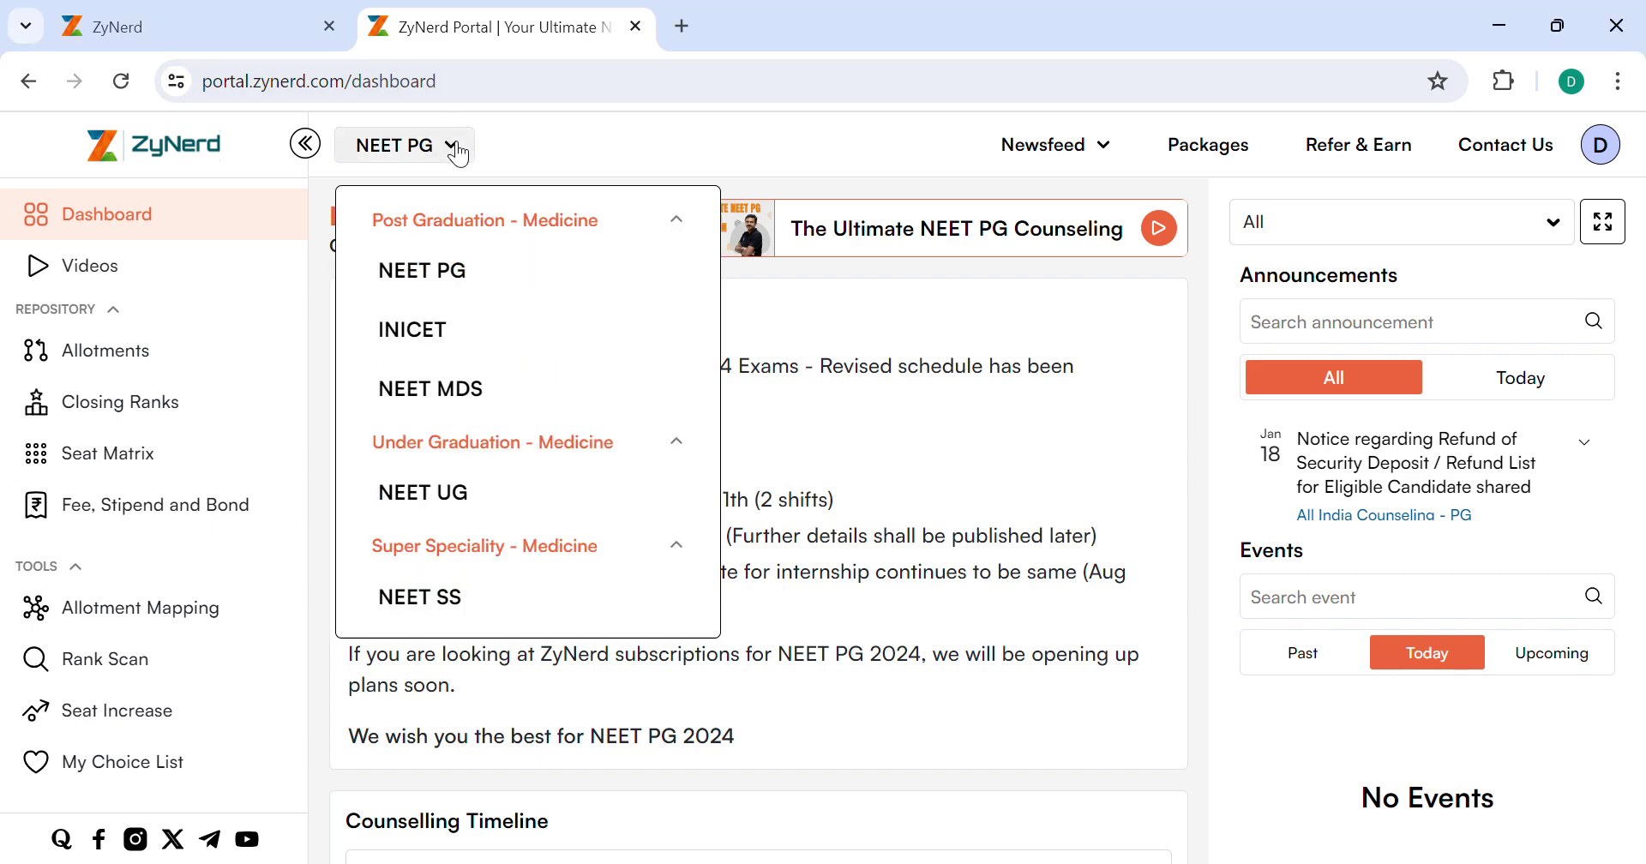
pyautogui.click(453, 148)
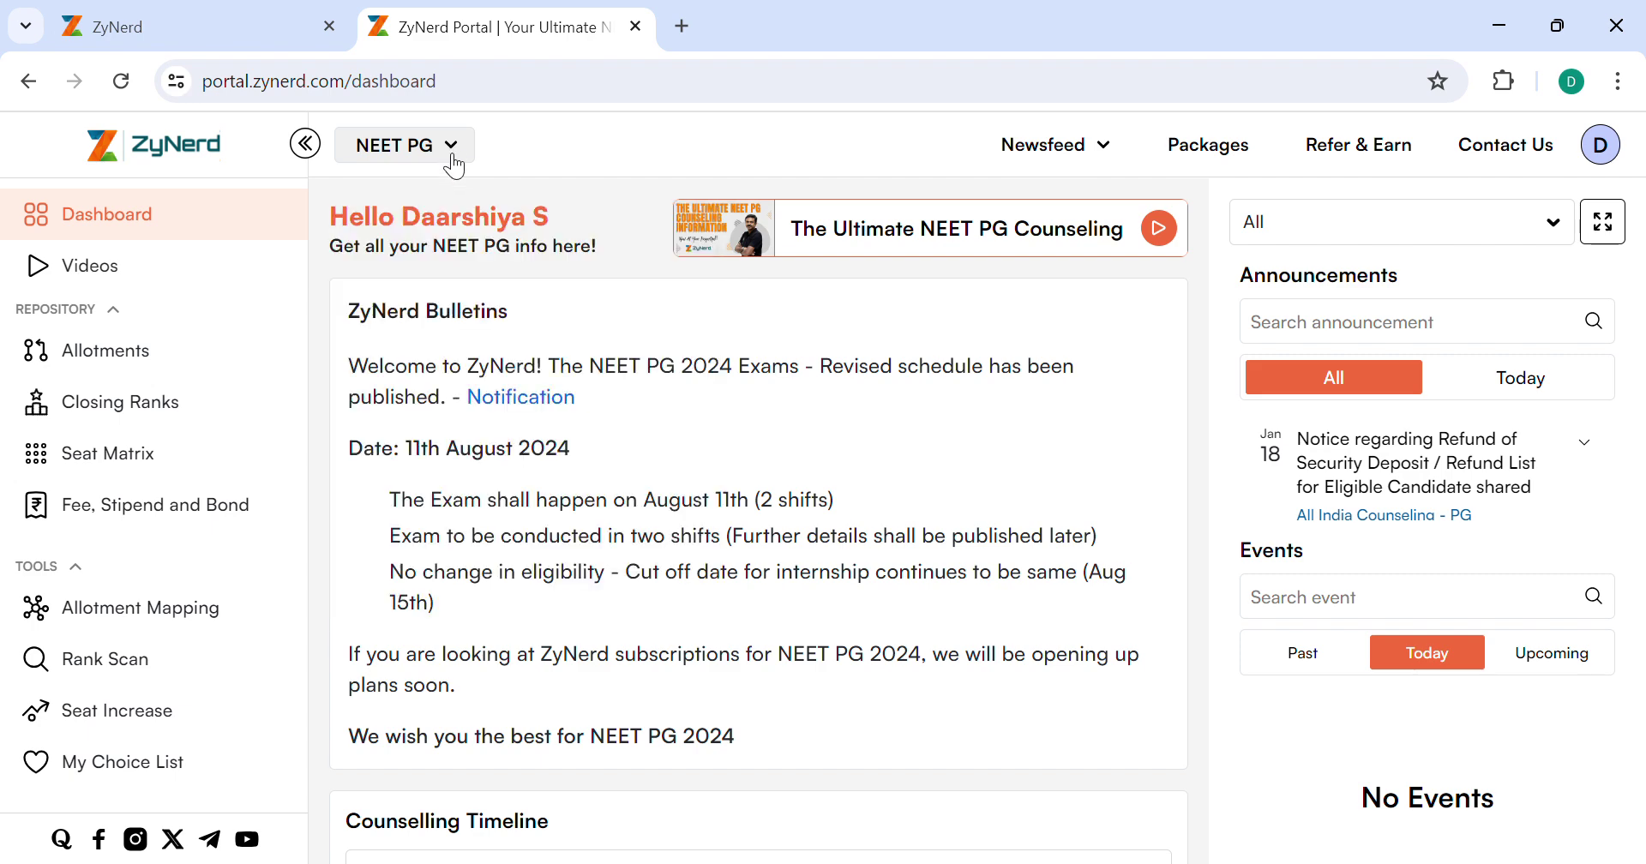
# Open the closing ranks for the Rajasthan - PG Medical counselling
pyautogui.click(195, 419)
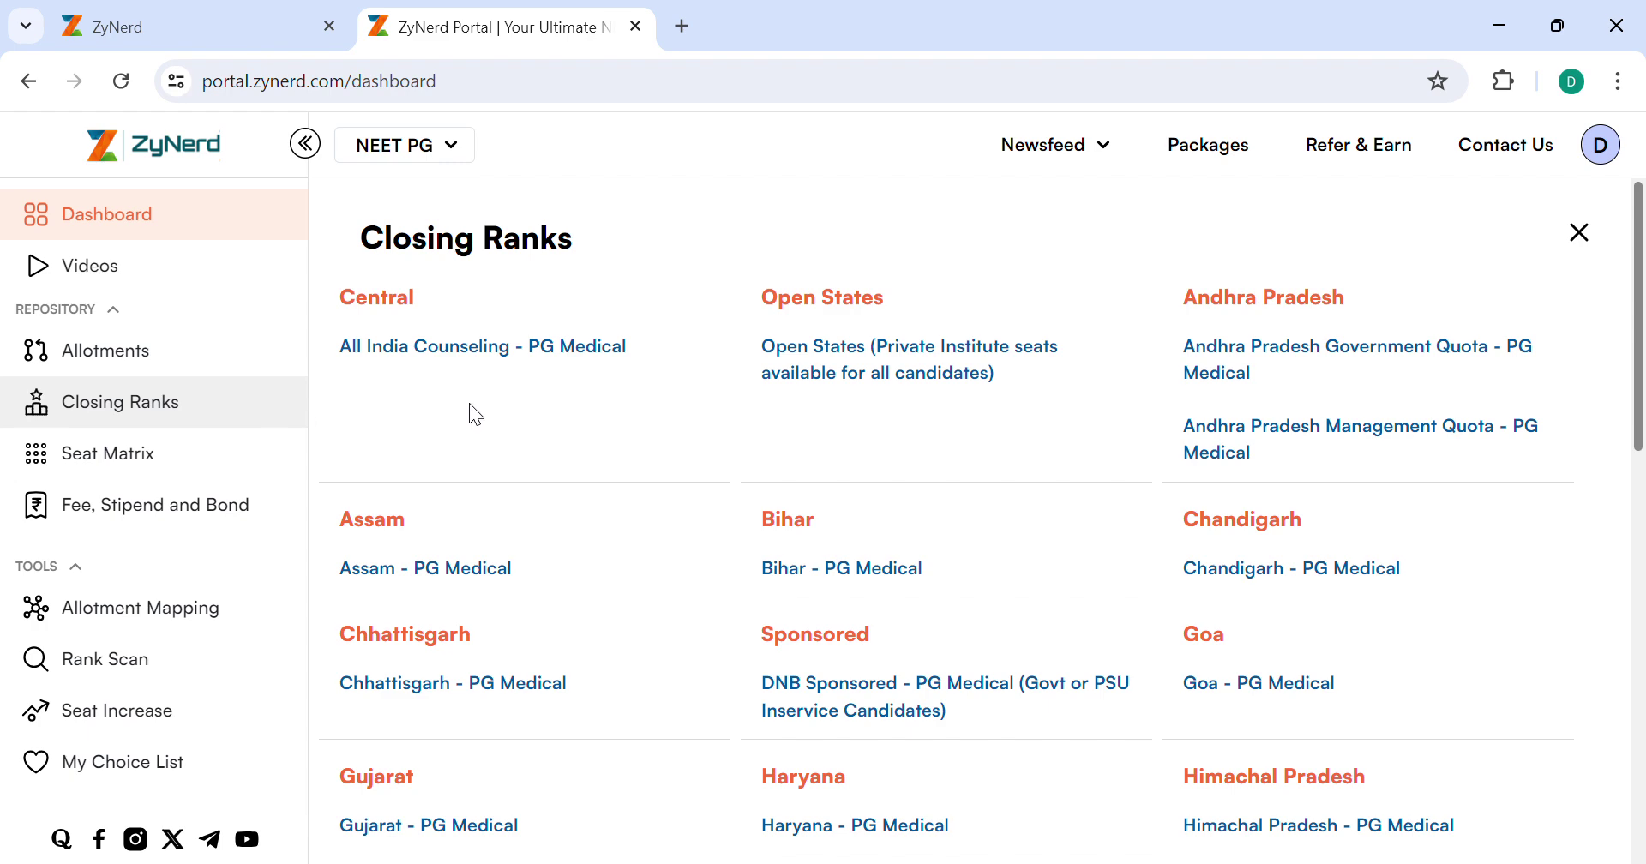
pyautogui.scroll(-13, 986, 542)
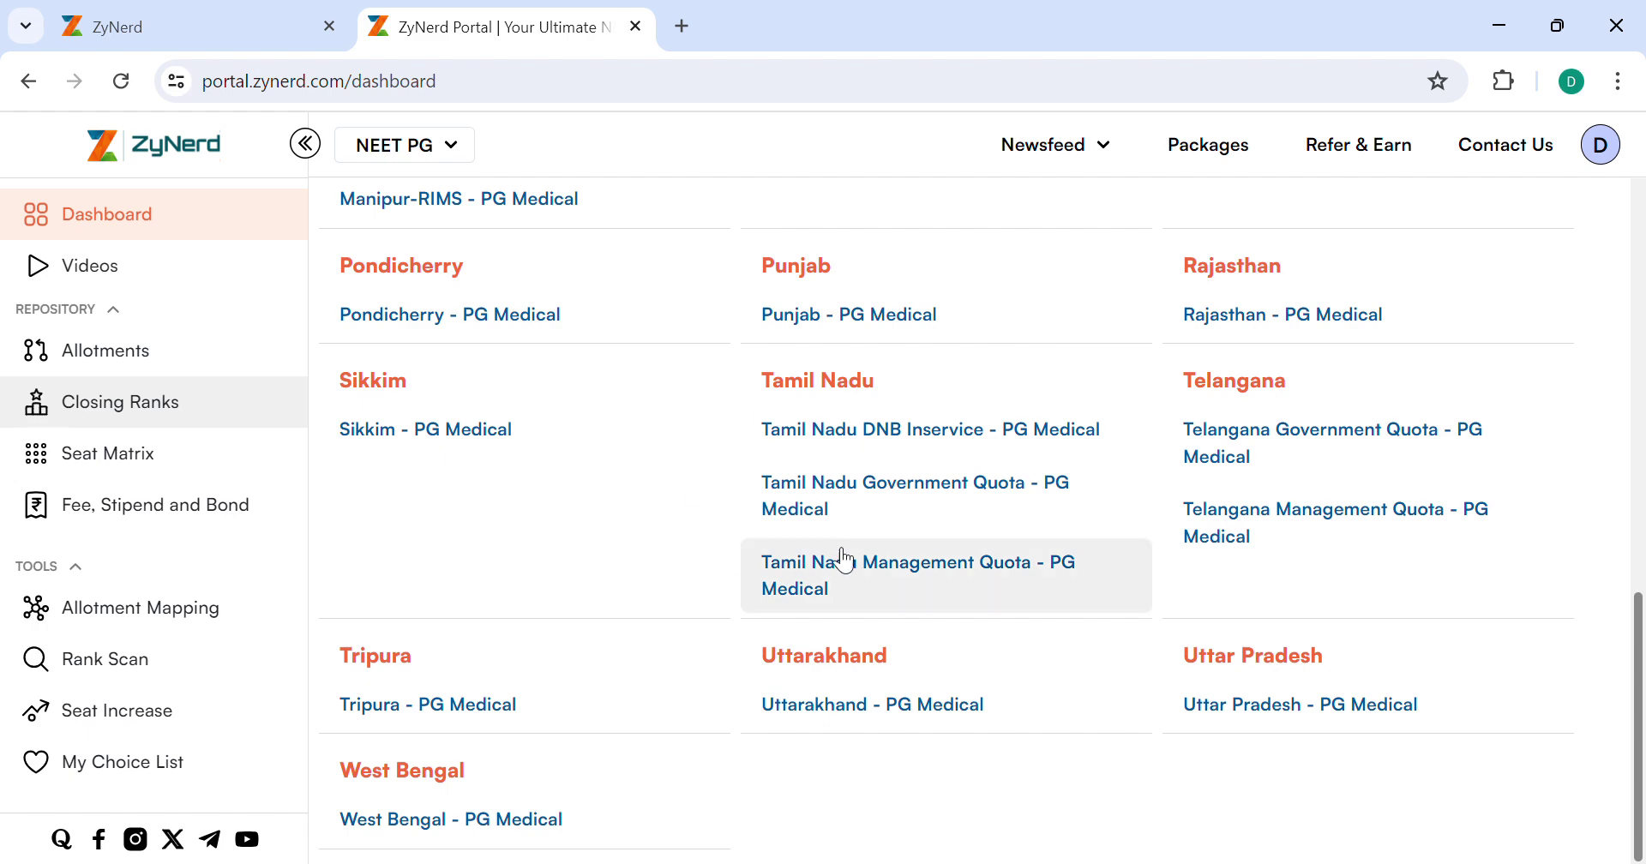
pyautogui.click(1228, 316)
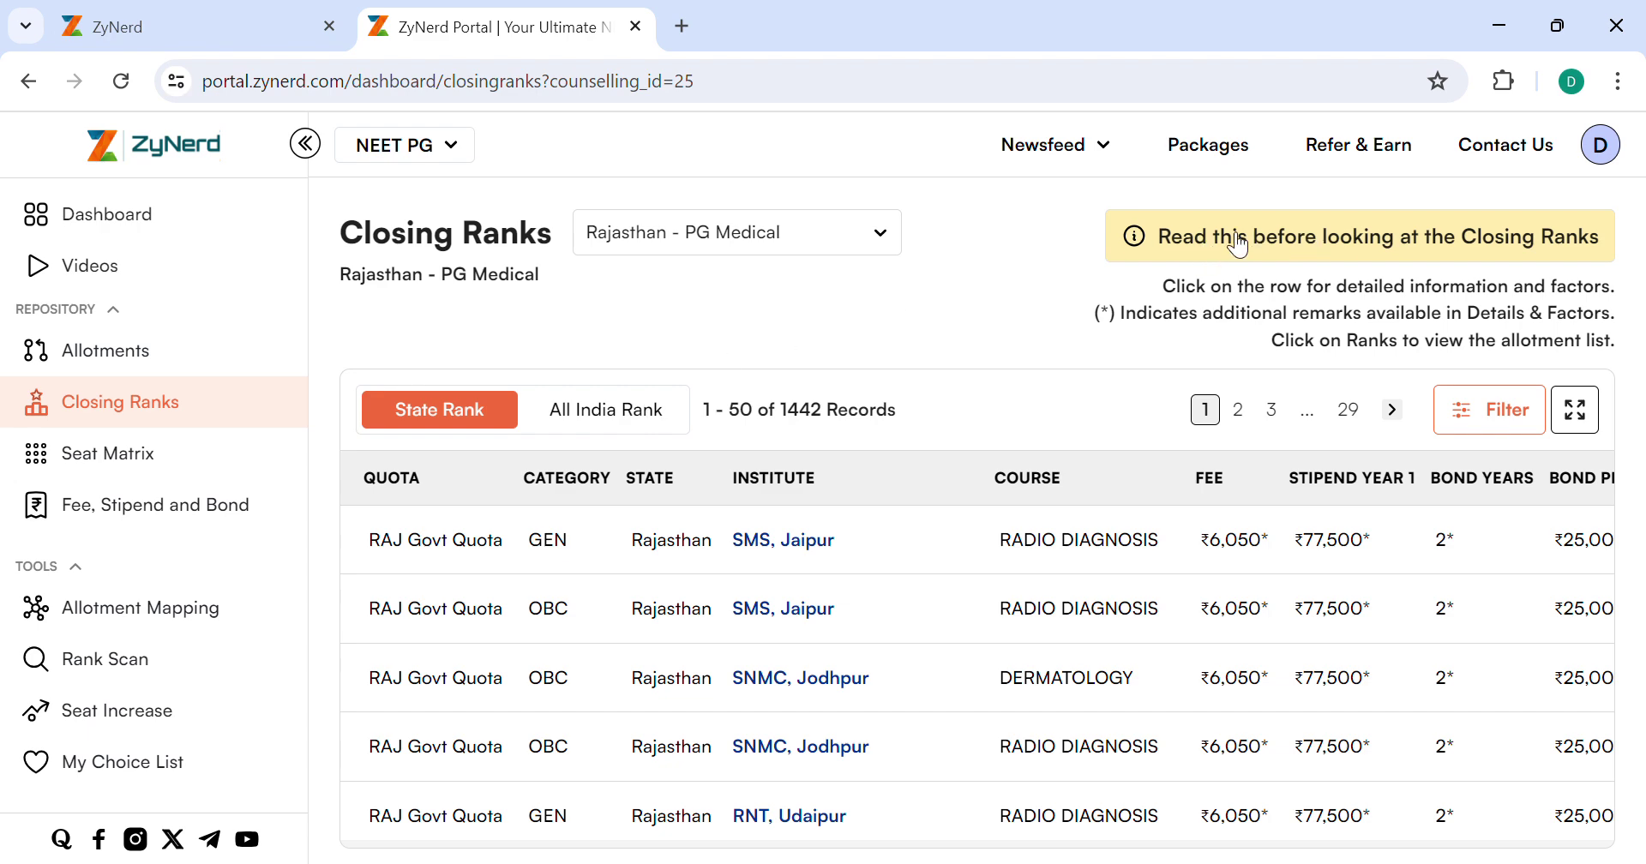
# Read through the remarks on the Rajasthan closing ranks, including the seat category classification, and close them
pyautogui.click(1272, 247)
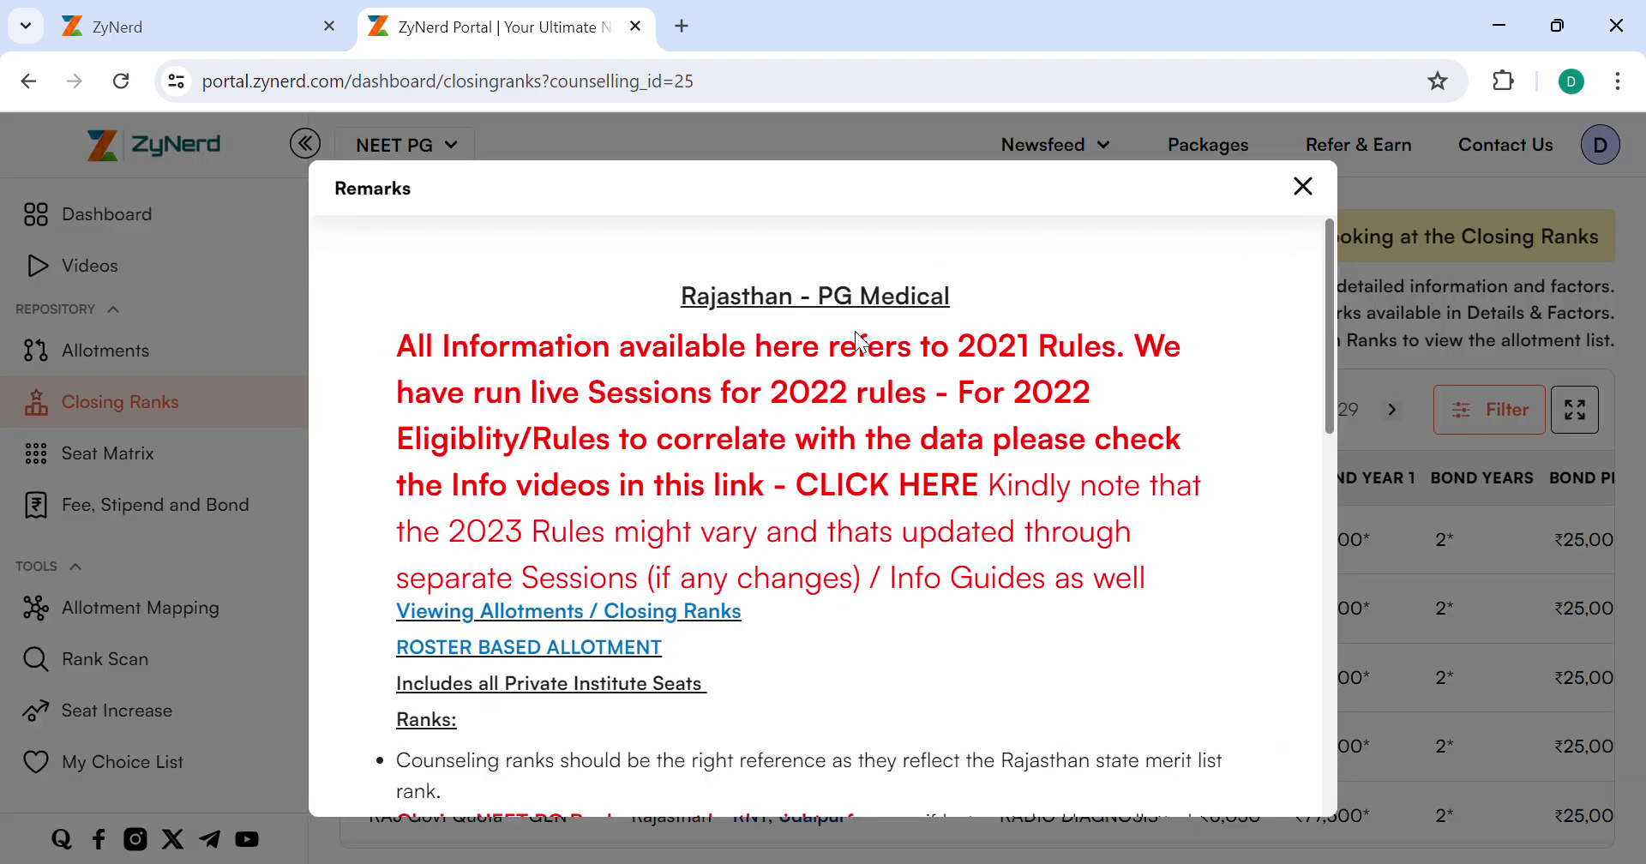
pyautogui.scroll(-8, 713, 566)
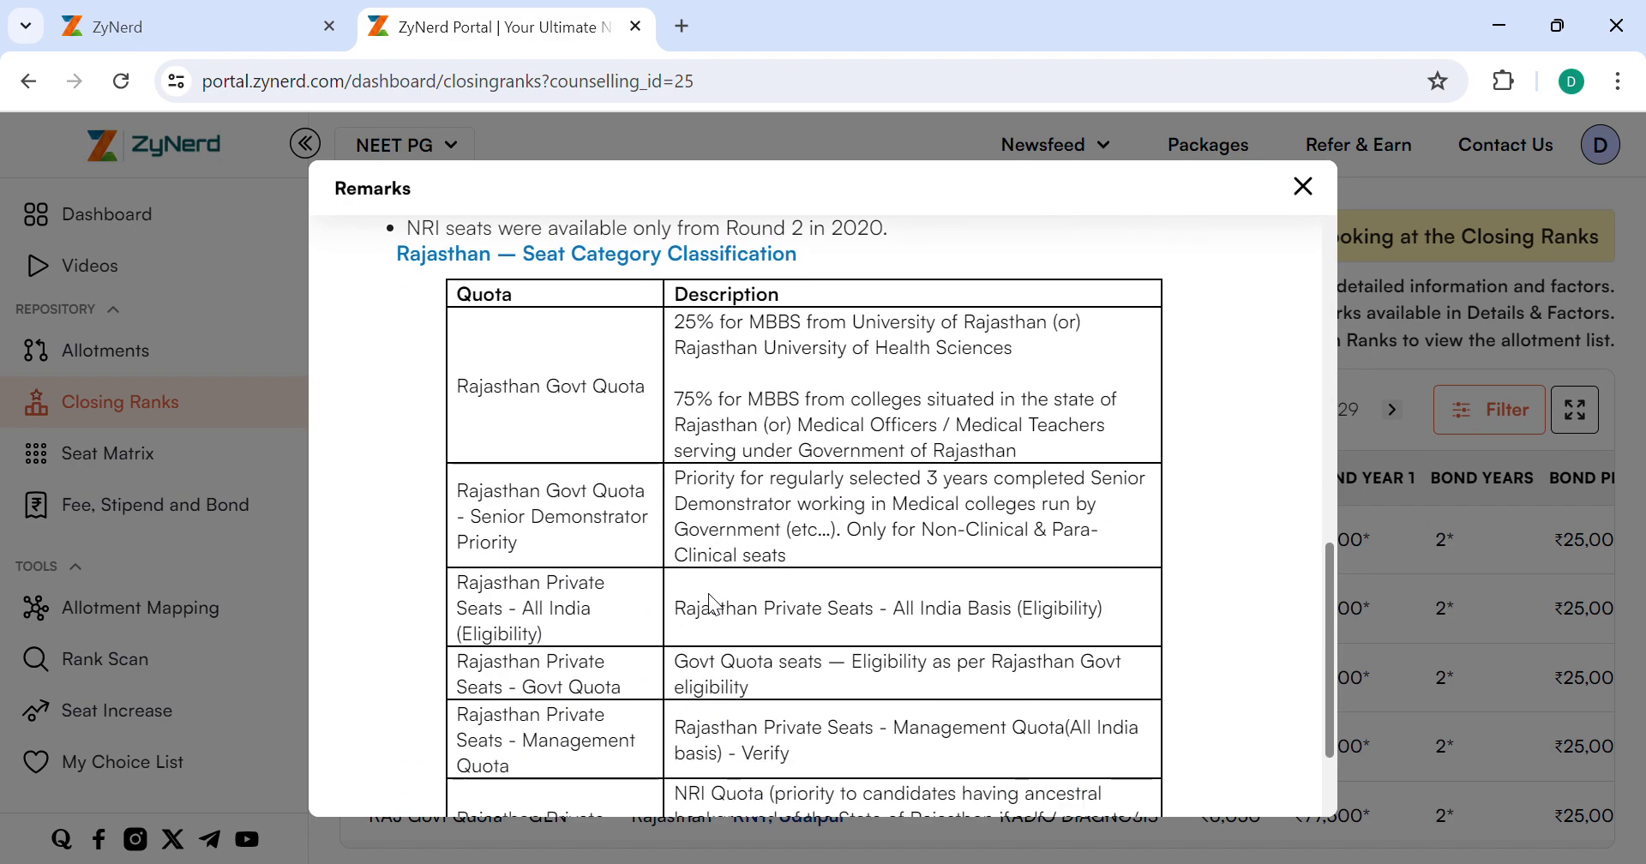
pyautogui.scroll(-2, 713, 605)
pyautogui.scroll(10, 714, 604)
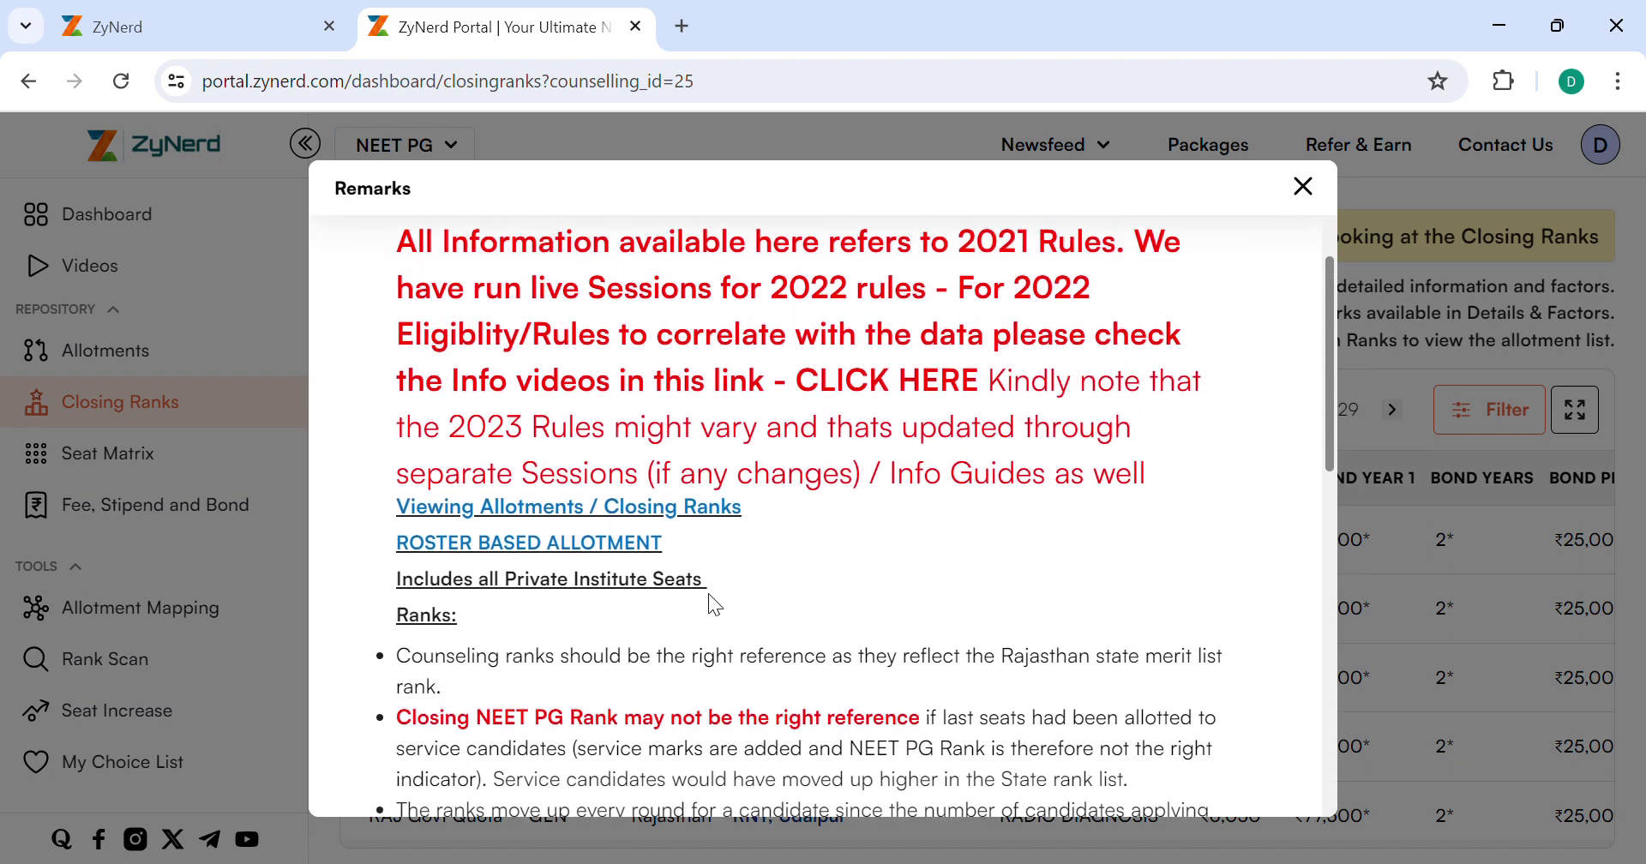
pyautogui.scroll(1, 716, 604)
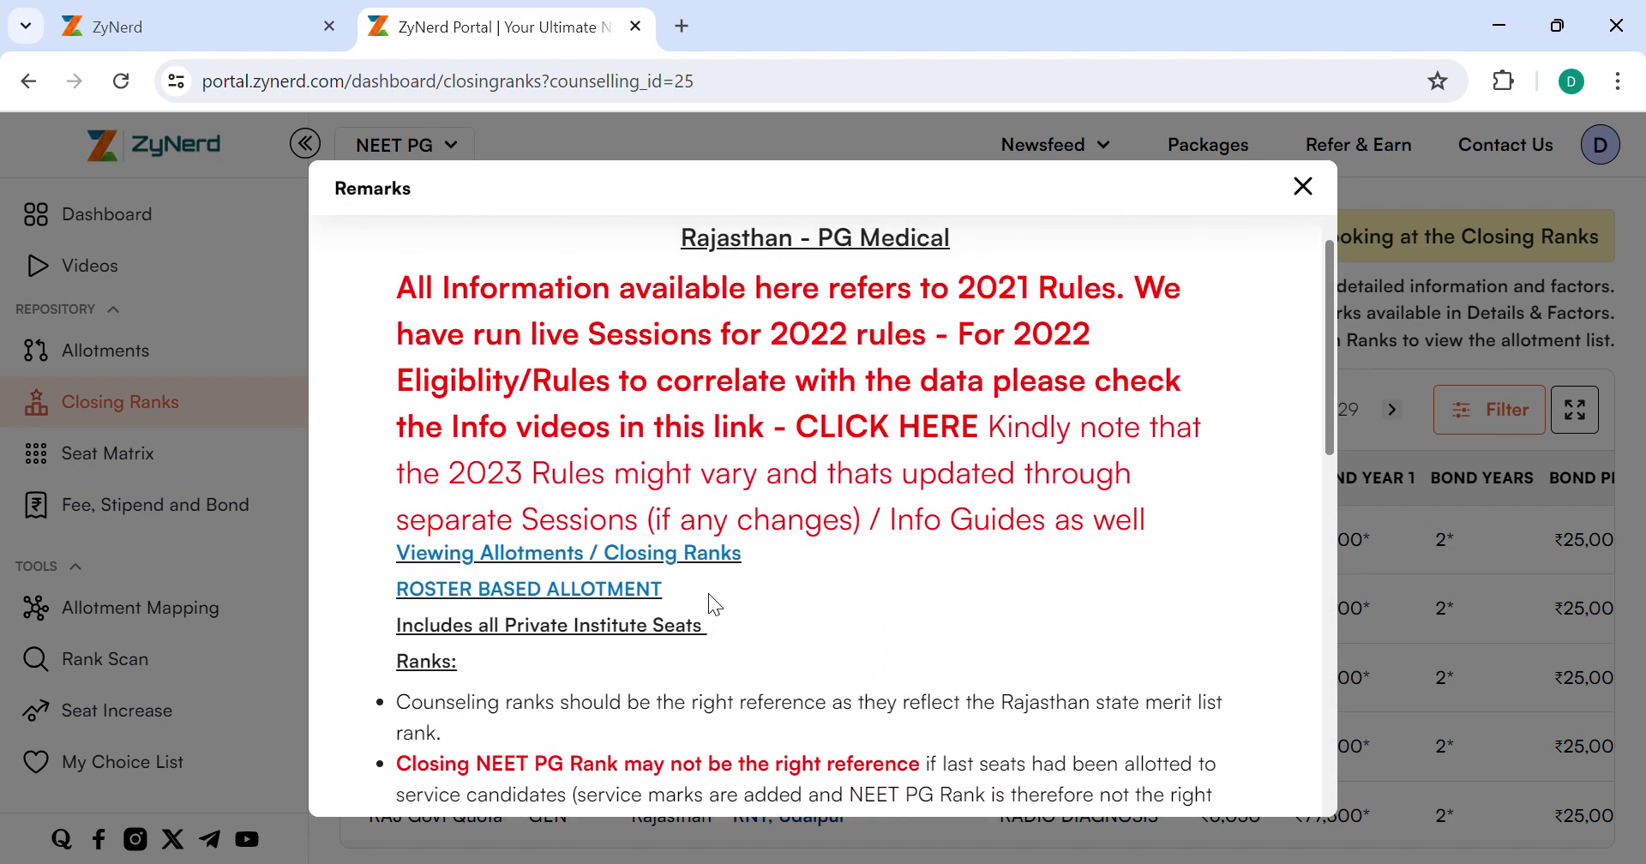
pyautogui.click(1301, 190)
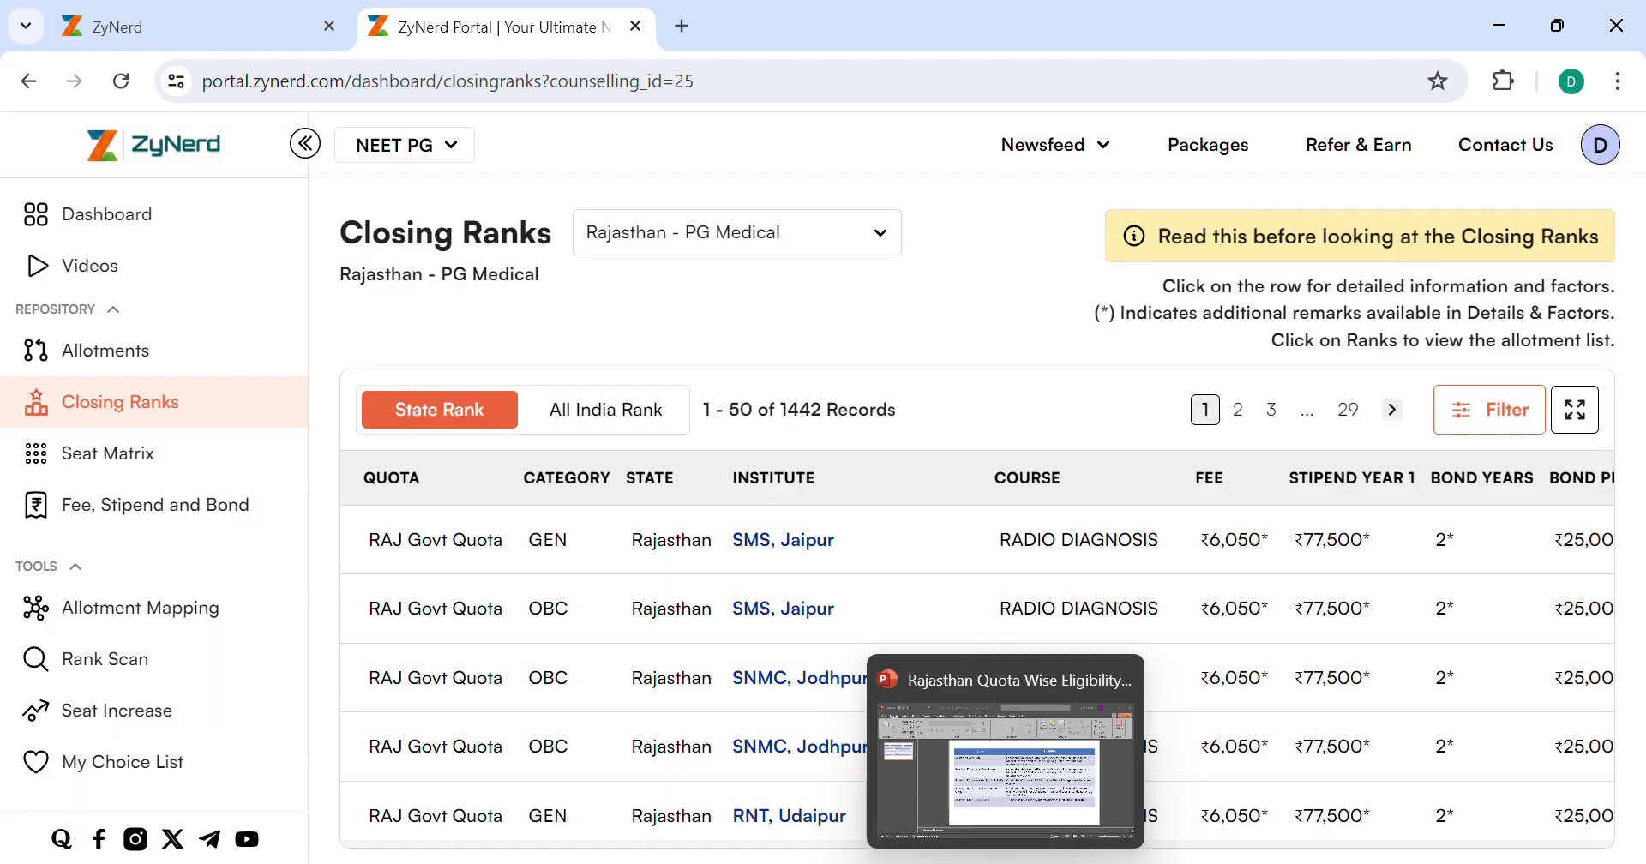
# Switch to PowerPoint to review the Rajasthan quota-wise eligibility table, and return to the ZyNerd portal in the browser
pyautogui.hotkey('alt', 'Tab')
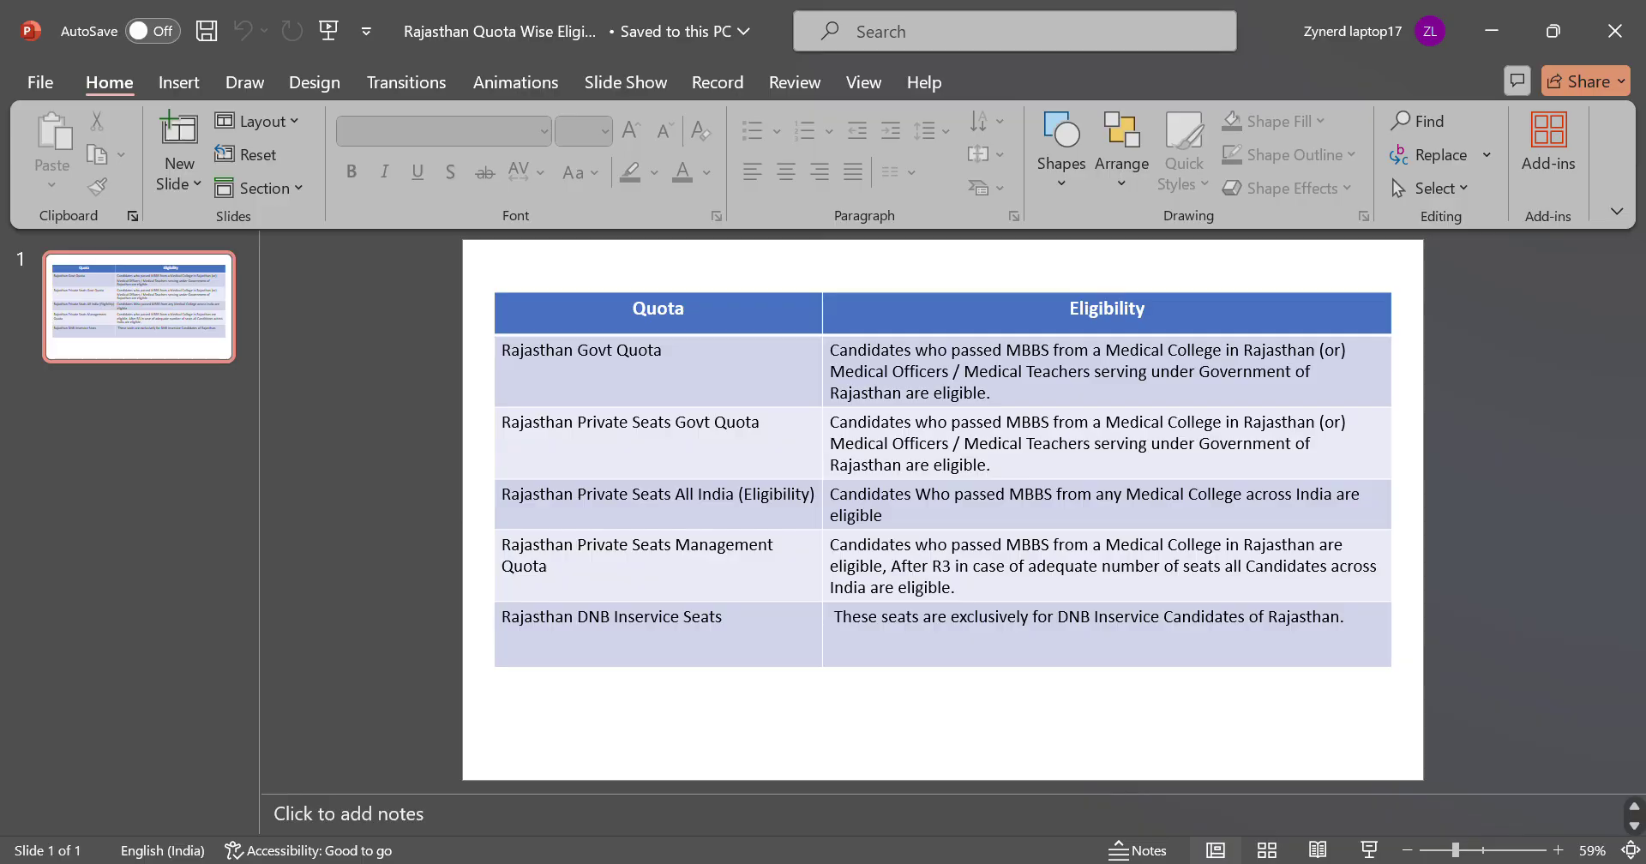
pyautogui.hotkey('alt', 'Tab')
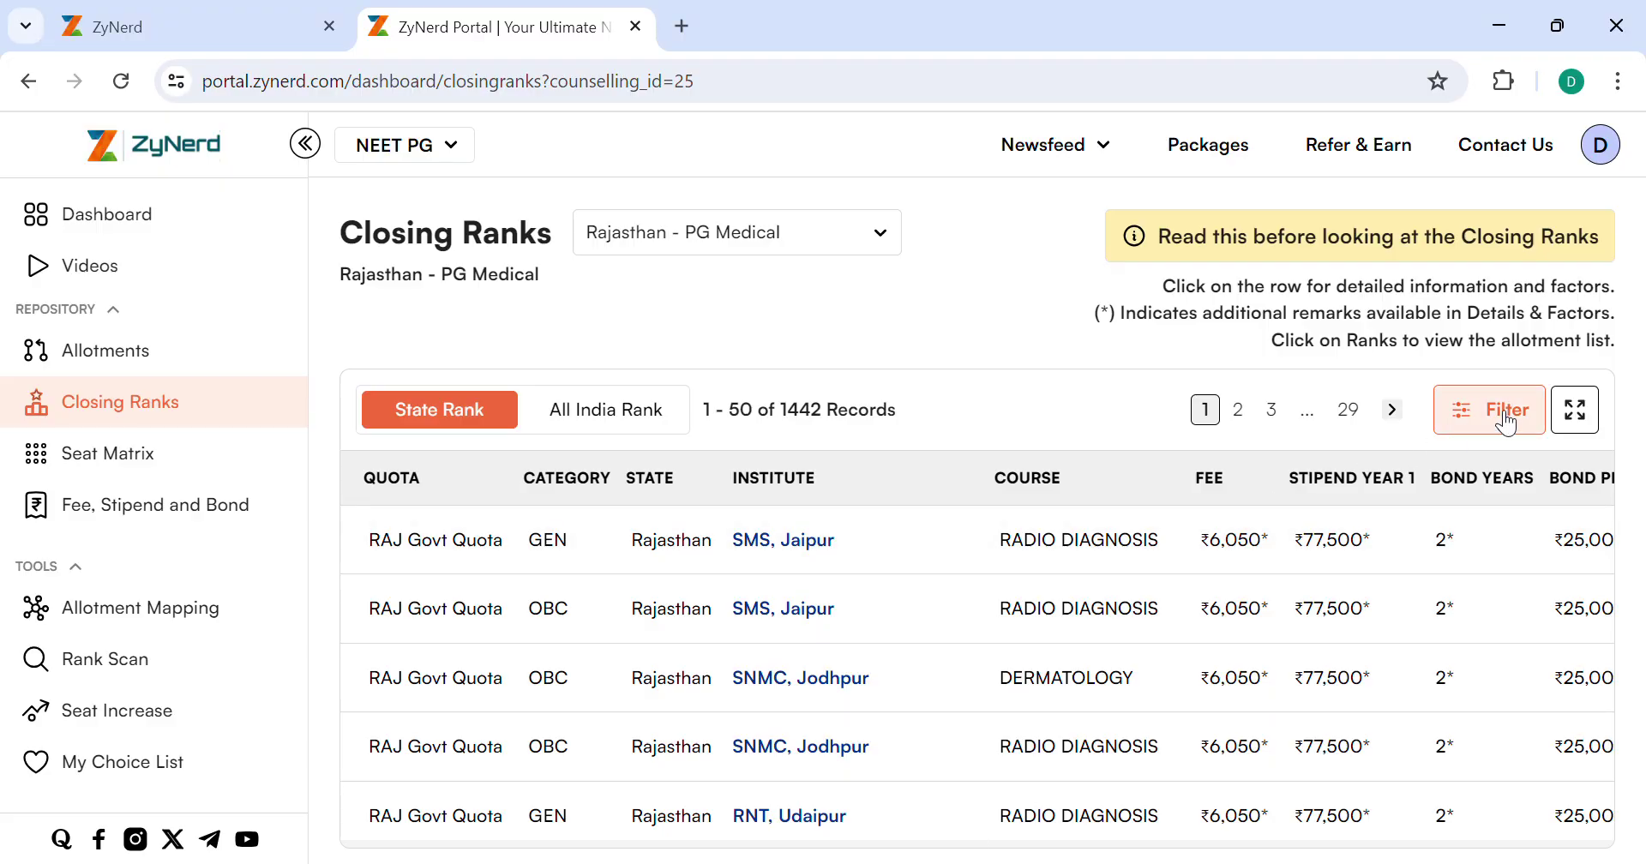
# Open the closing ranks filters and restrict the quota to Rajasthan Govt Quota
pyautogui.click(1498, 418)
pyautogui.scroll(-4, 533, 606)
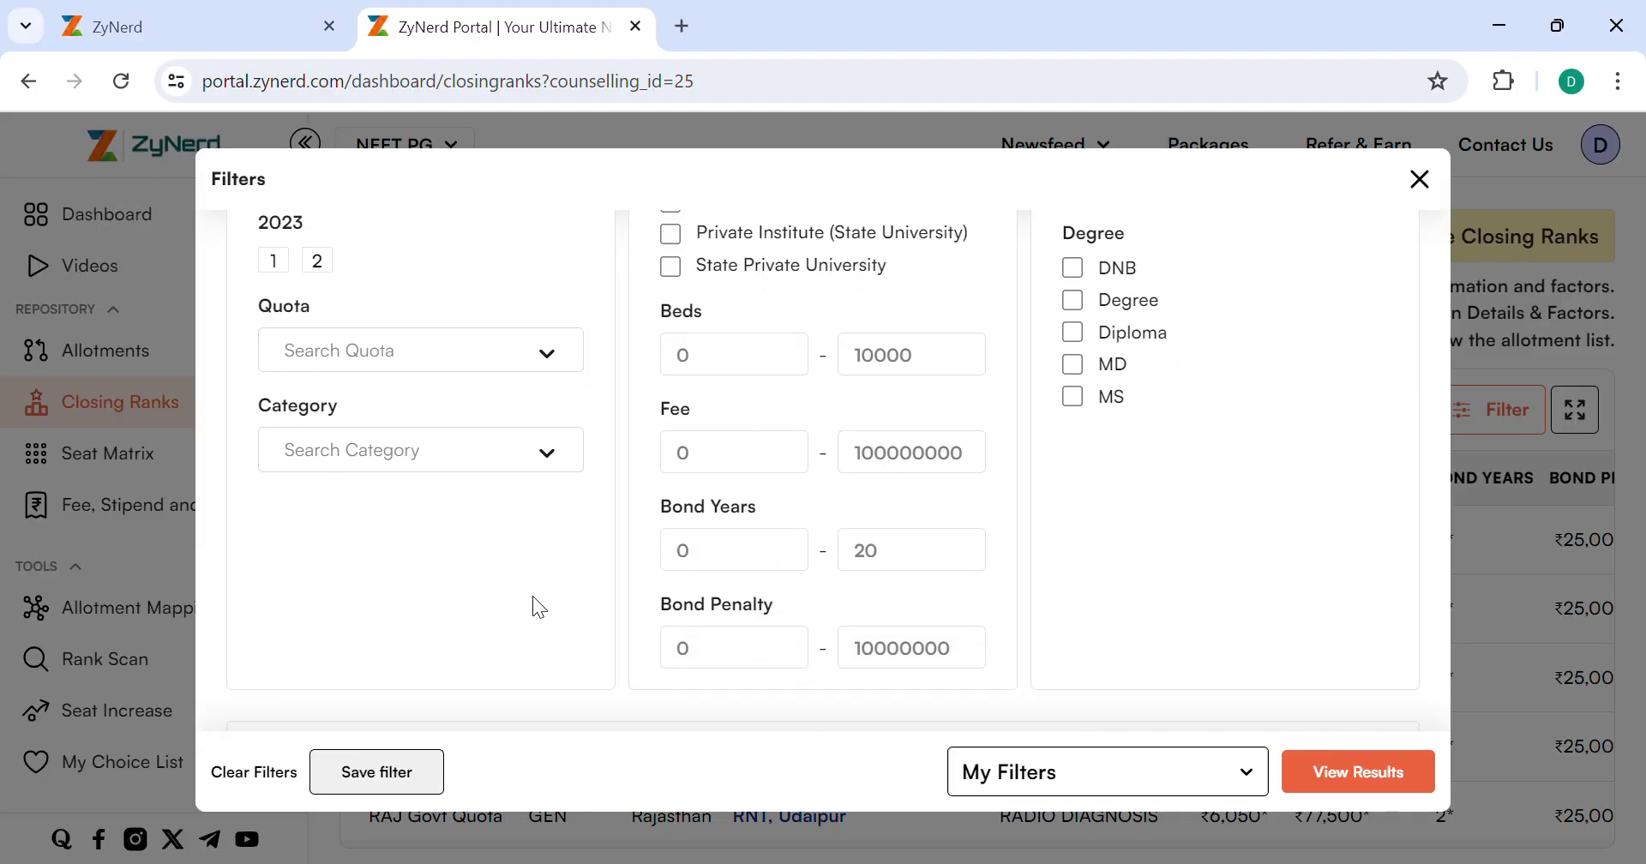
pyautogui.click(547, 355)
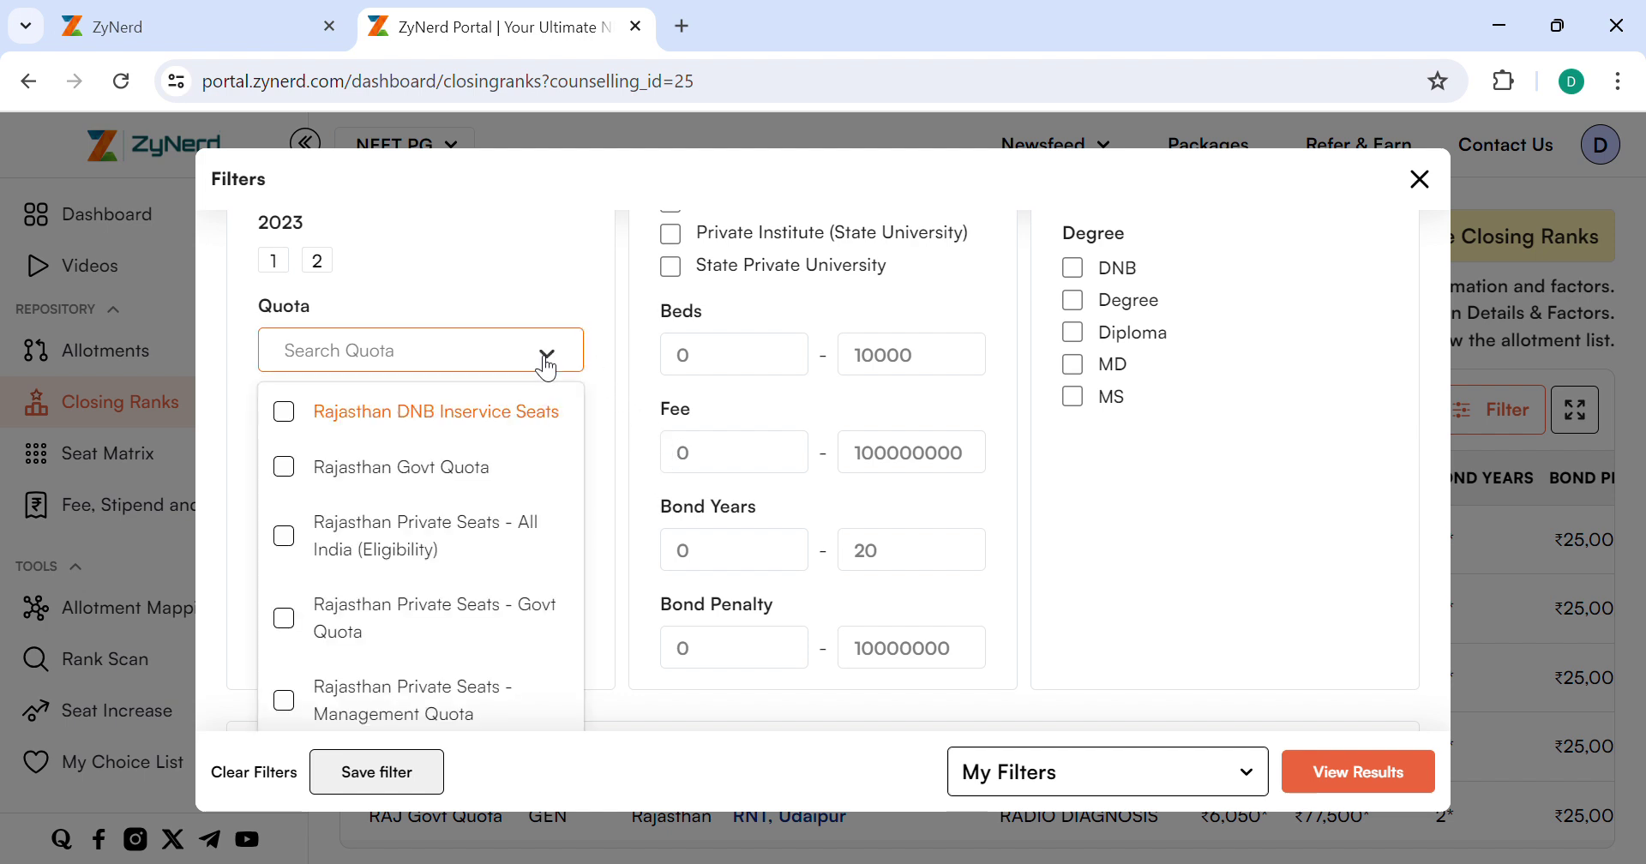
pyautogui.click(307, 483)
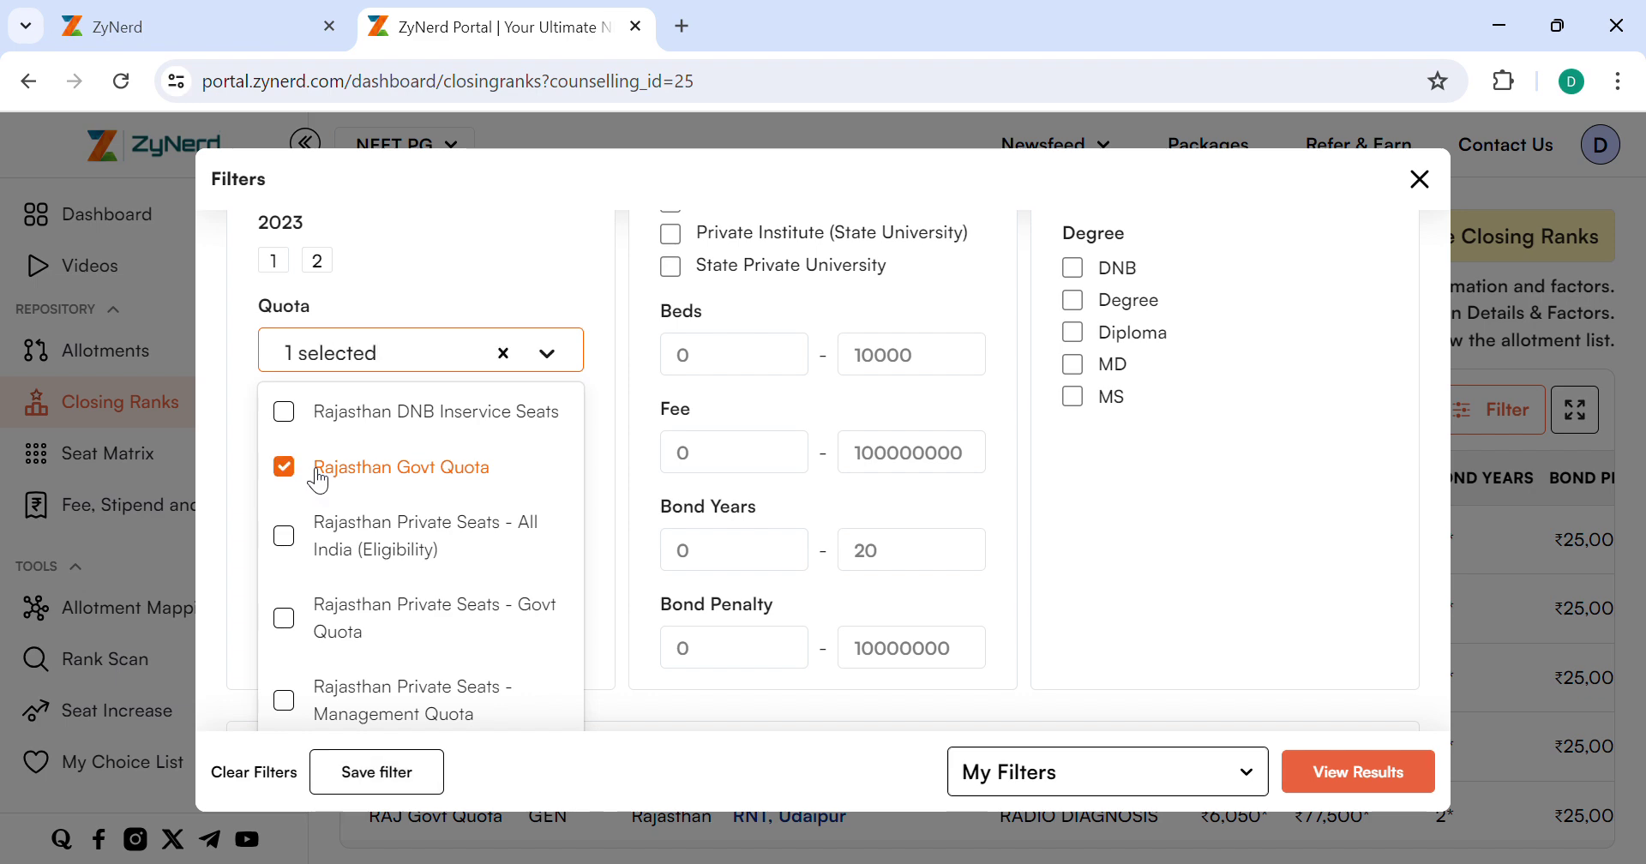
pyautogui.click(1178, 447)
# Restrict the course filter to MD Anaesthesiology
pyautogui.scroll(4, 1178, 448)
pyautogui.click(1352, 323)
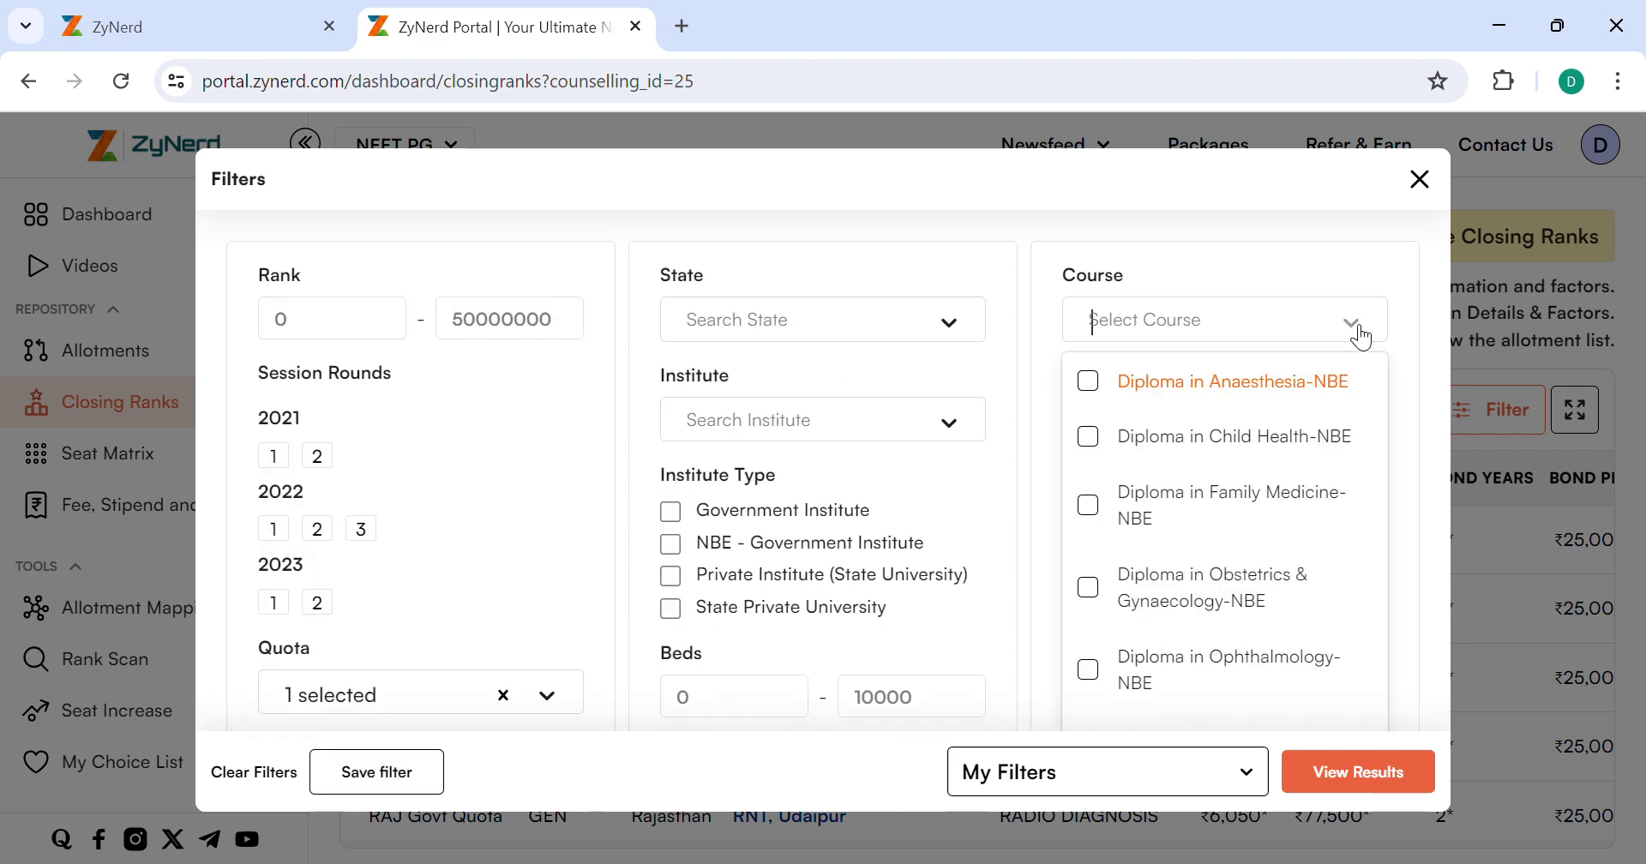
pyautogui.scroll(-12, 1214, 547)
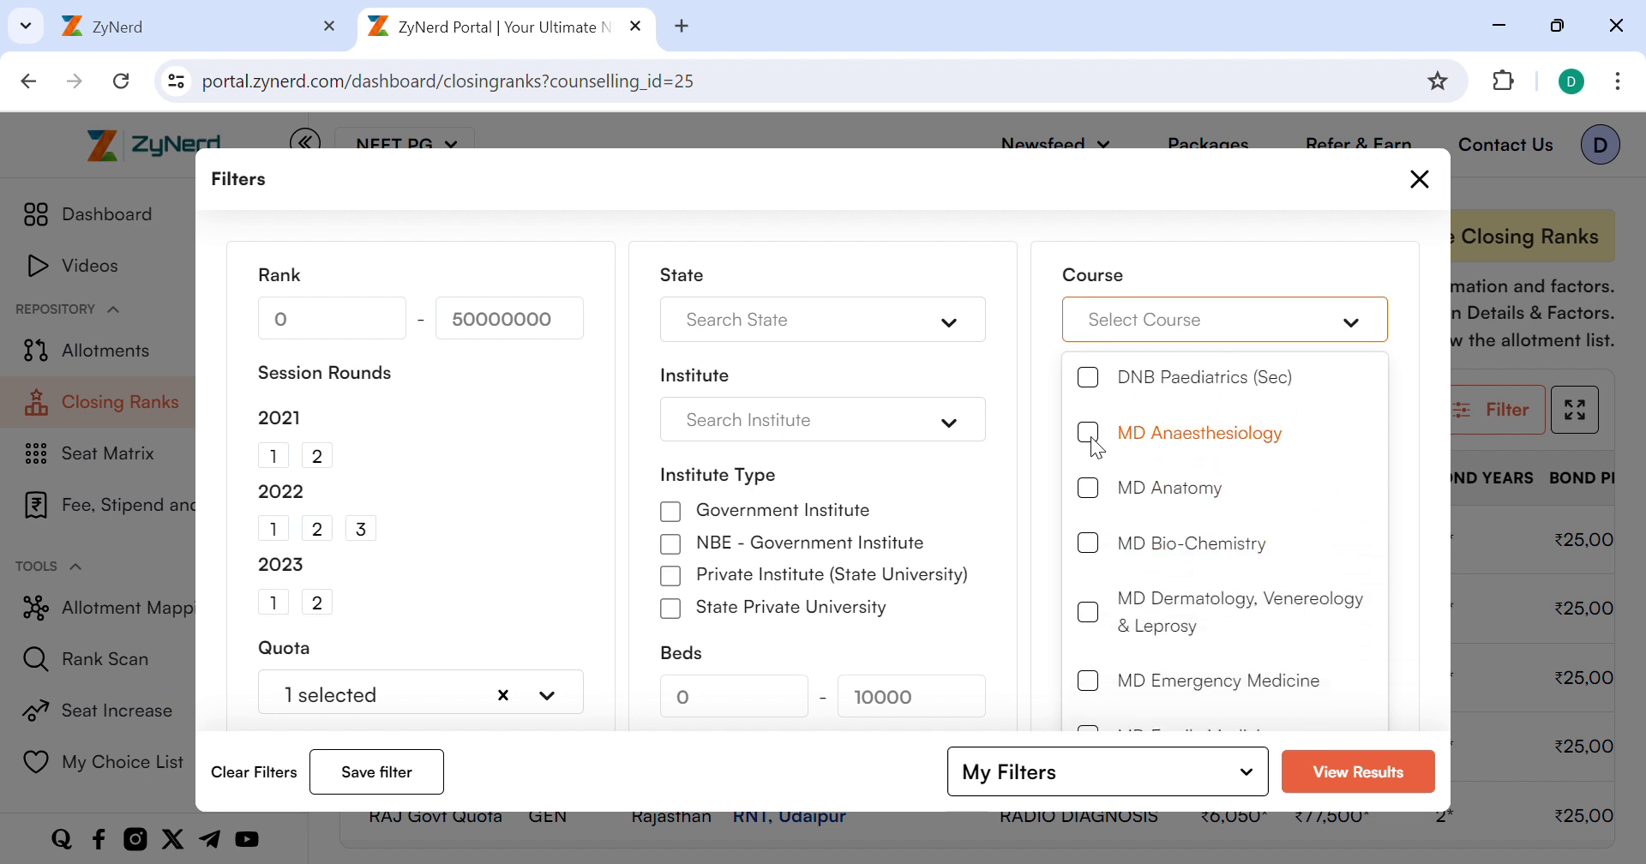
pyautogui.click(1089, 435)
pyautogui.click(592, 654)
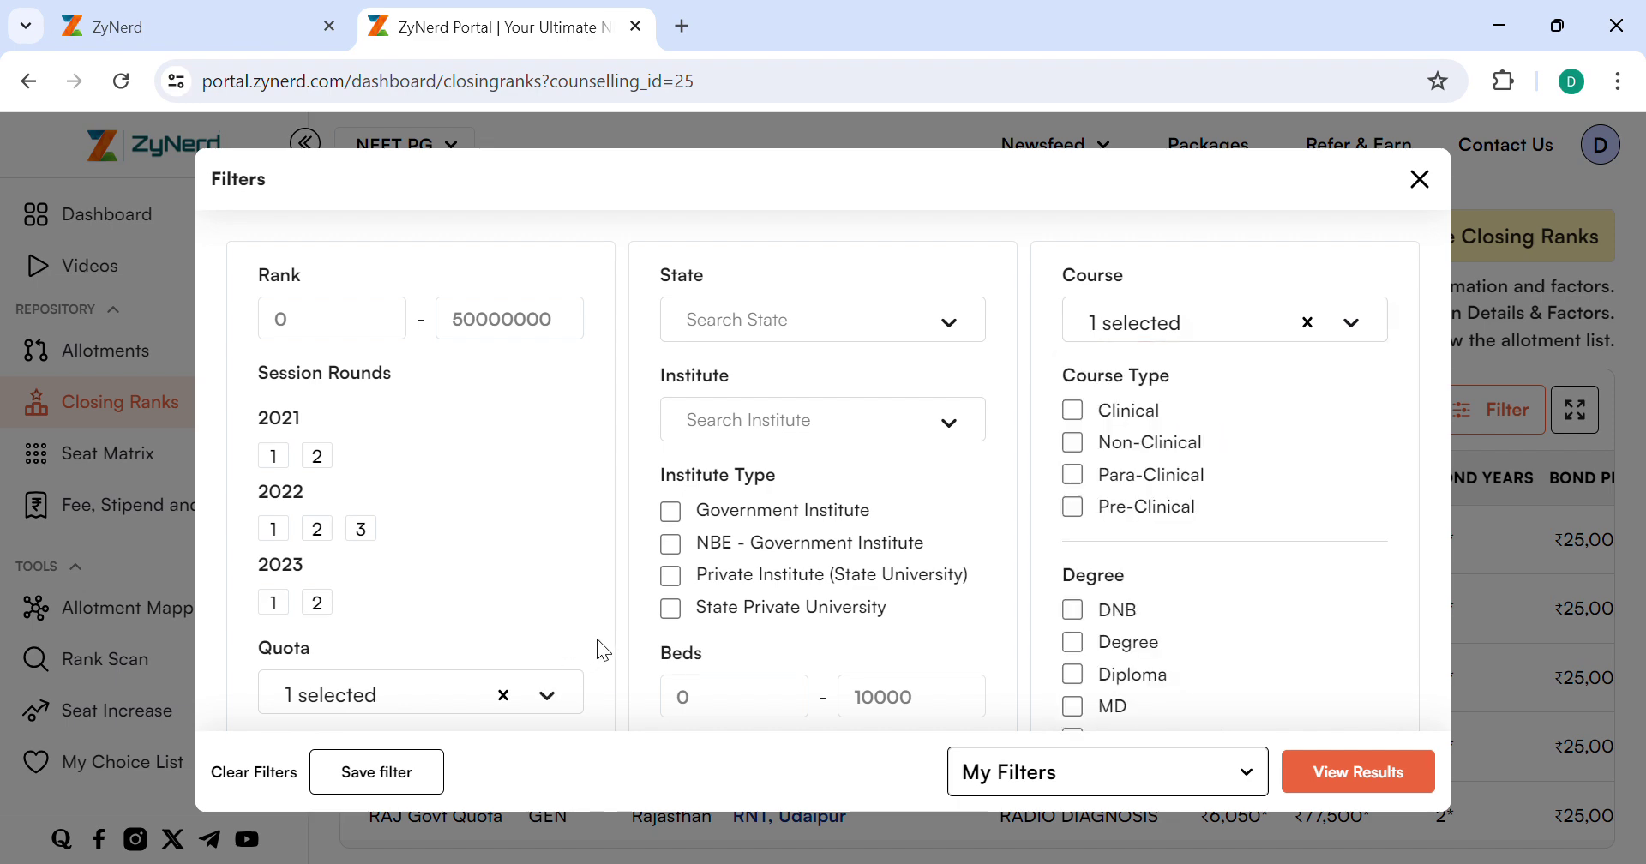
# Restrict the category filter to GEN
pyautogui.scroll(-4, 599, 648)
pyautogui.click(545, 460)
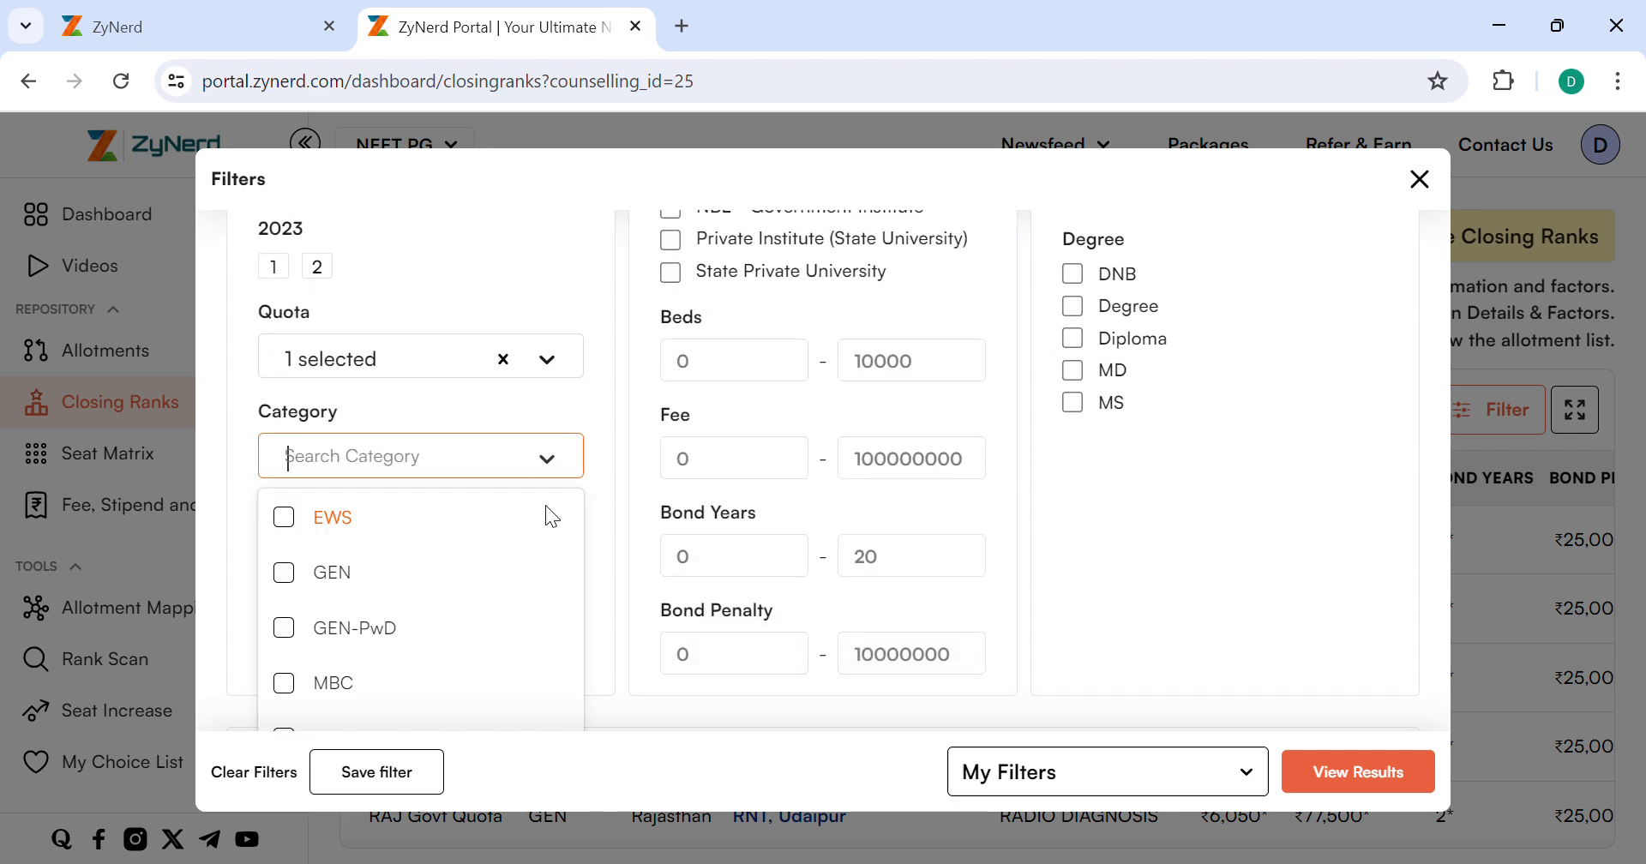
pyautogui.click(358, 573)
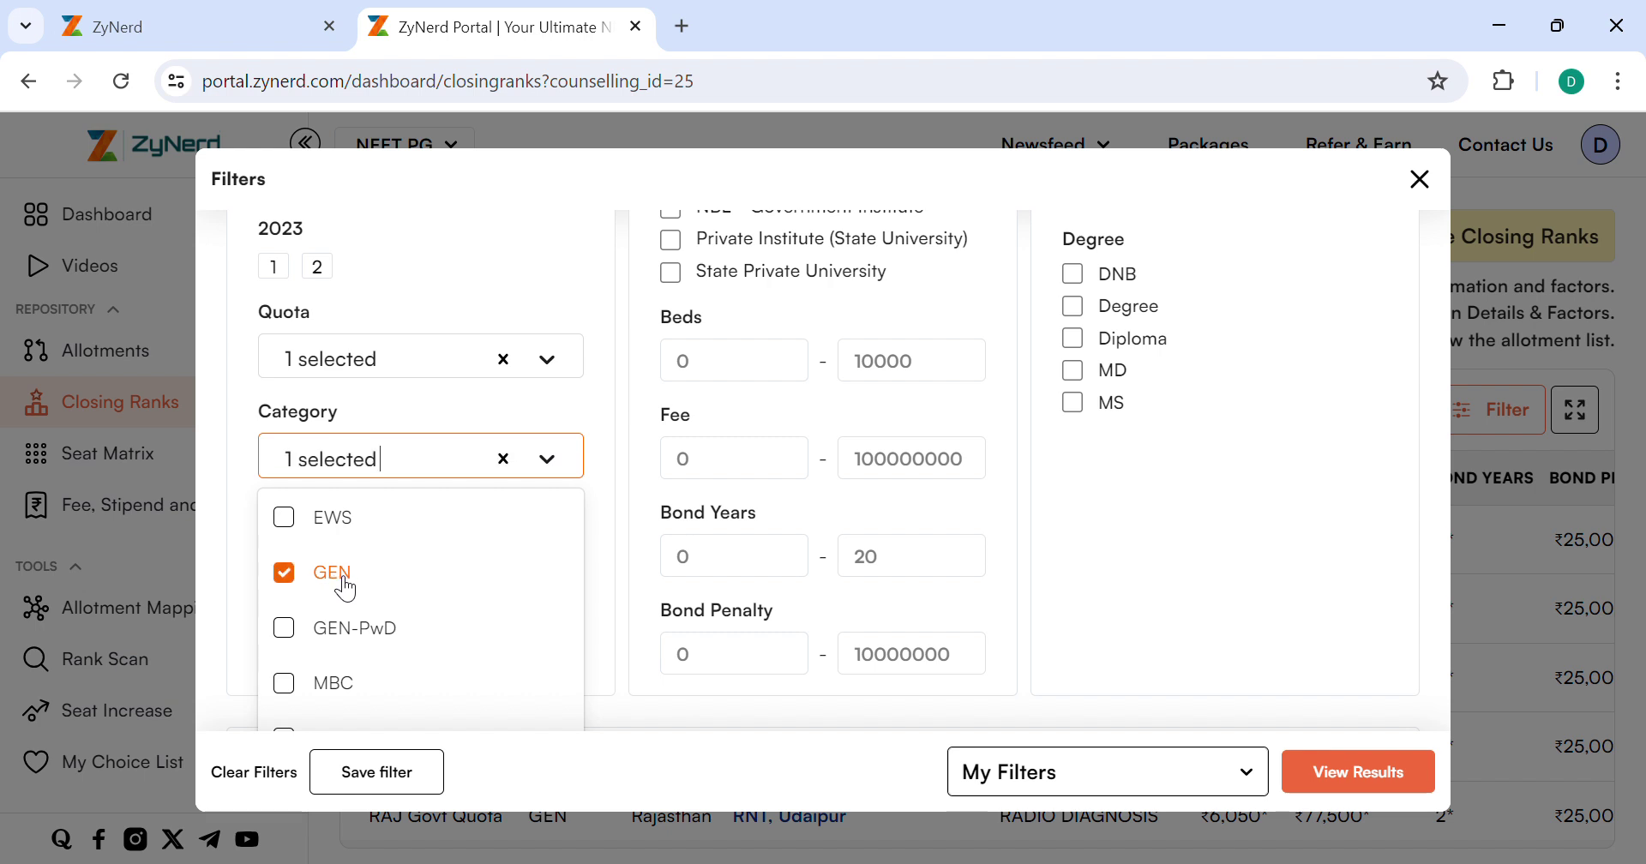
pyautogui.click(627, 559)
# Select session rounds 1 and 2 of 2023 and show the filtered closing ranks
pyautogui.scroll(3, 627, 559)
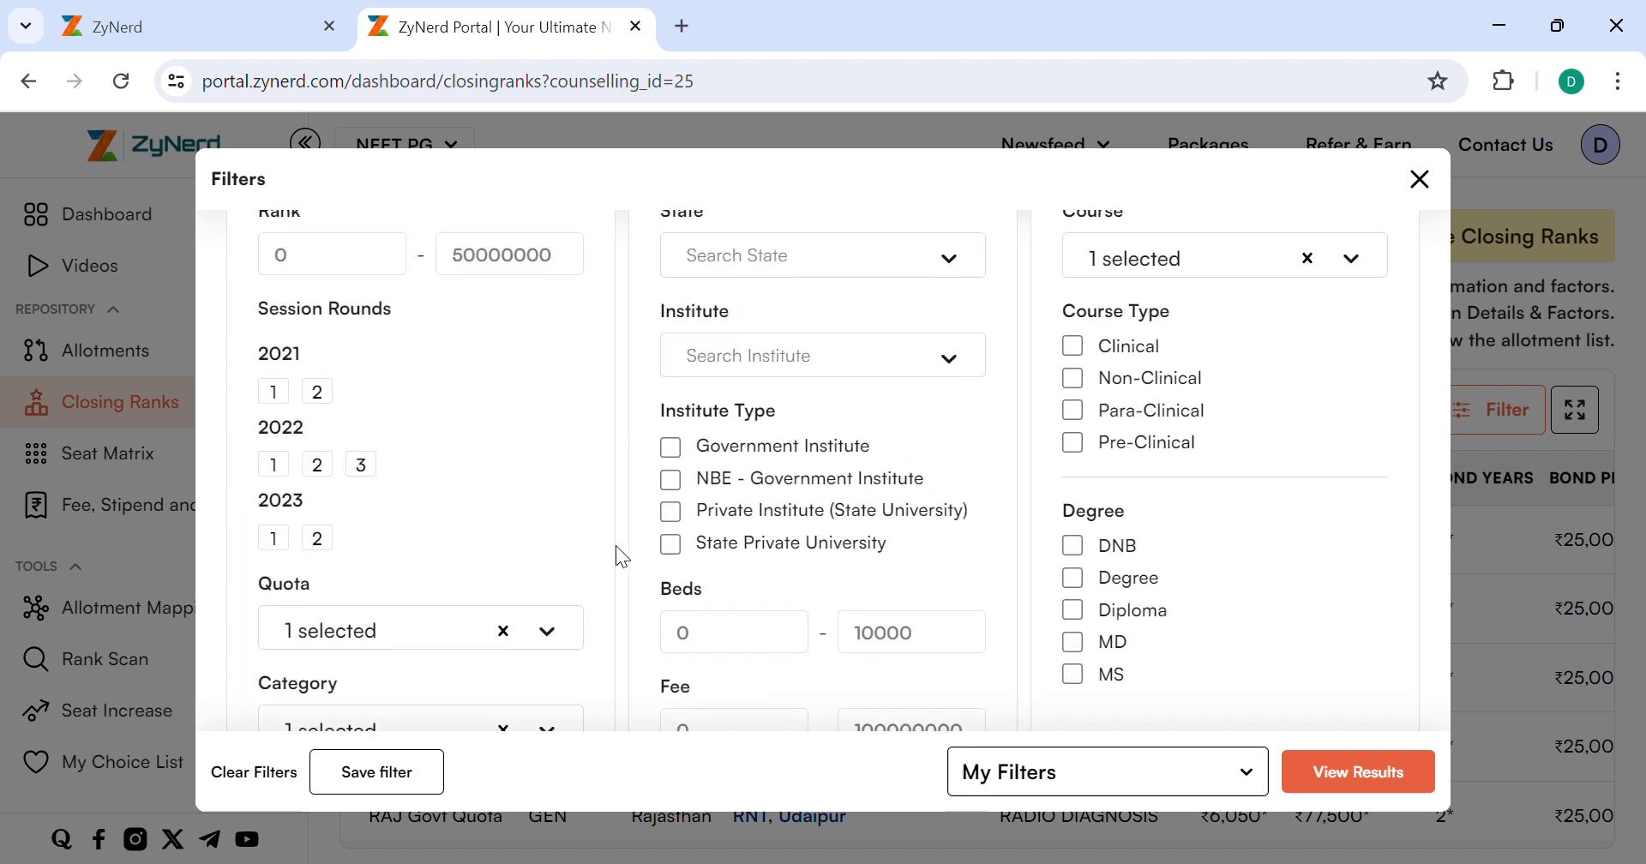
pyautogui.click(275, 547)
pyautogui.click(314, 548)
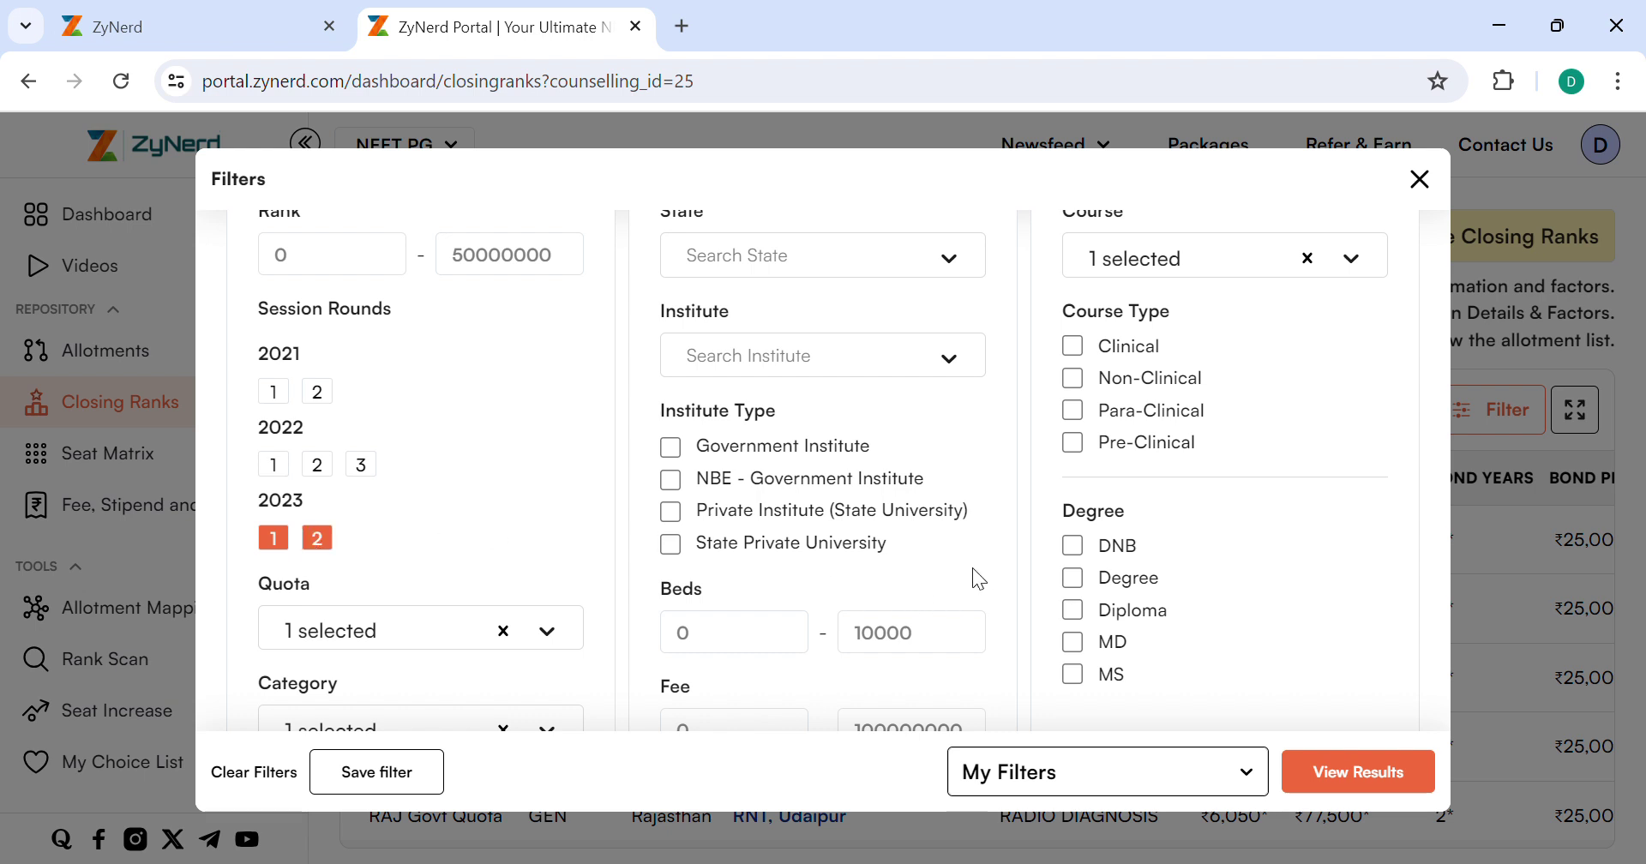
pyautogui.scroll(1, 904, 489)
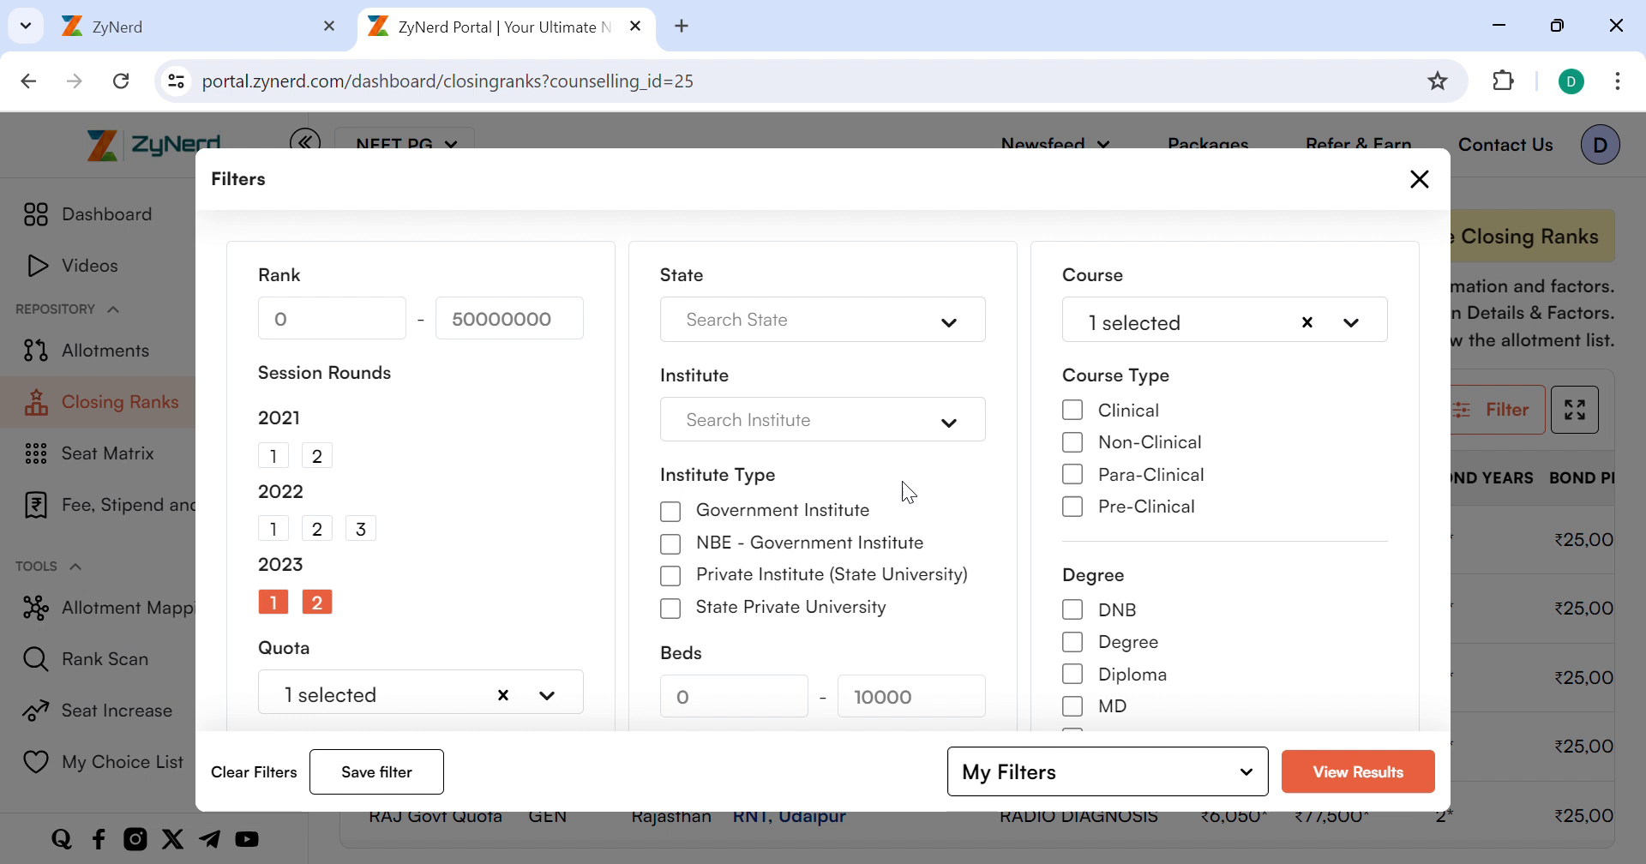
pyautogui.click(964, 435)
pyautogui.click(943, 426)
pyautogui.click(1341, 774)
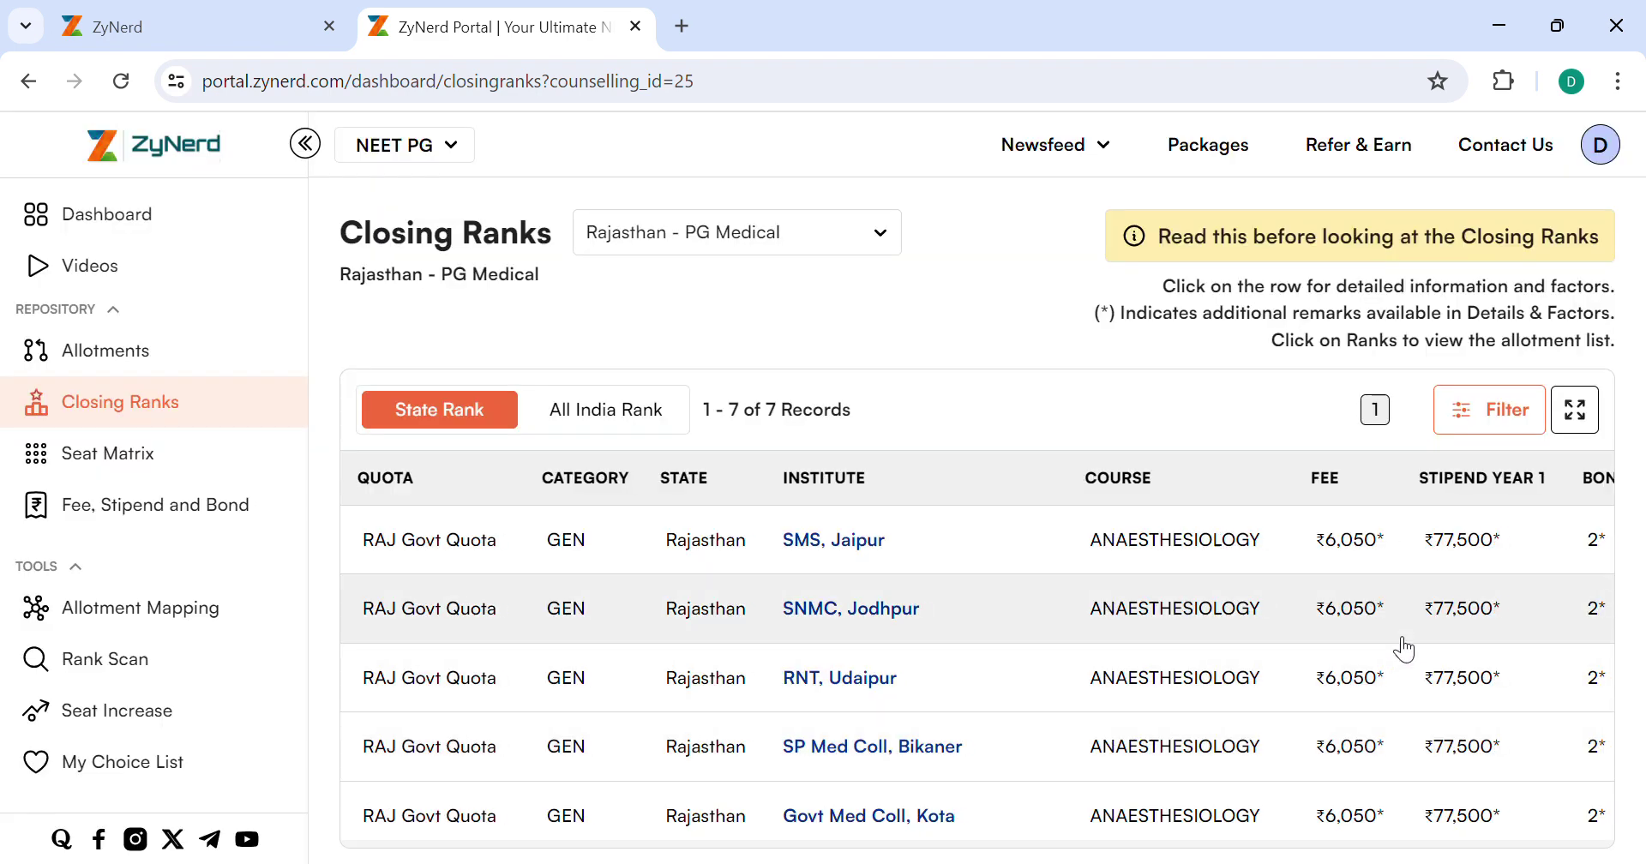
# Examine the 2023 closing rank columns by state rank and switch the table to All India Rank
pyautogui.hscroll(5, 1400, 648)
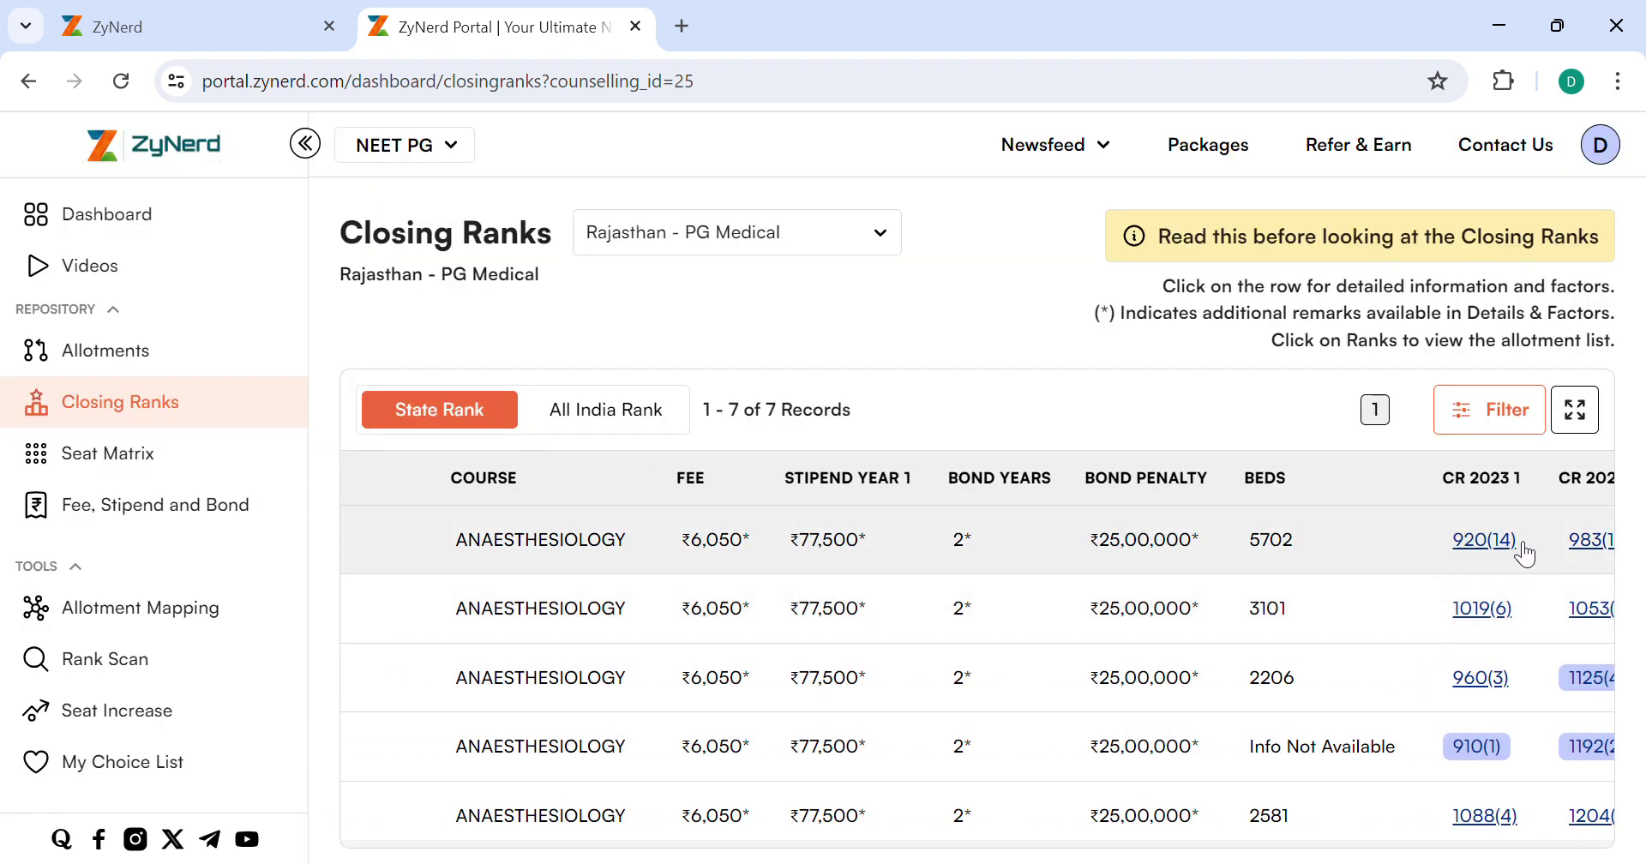
pyautogui.hscroll(2, 1466, 544)
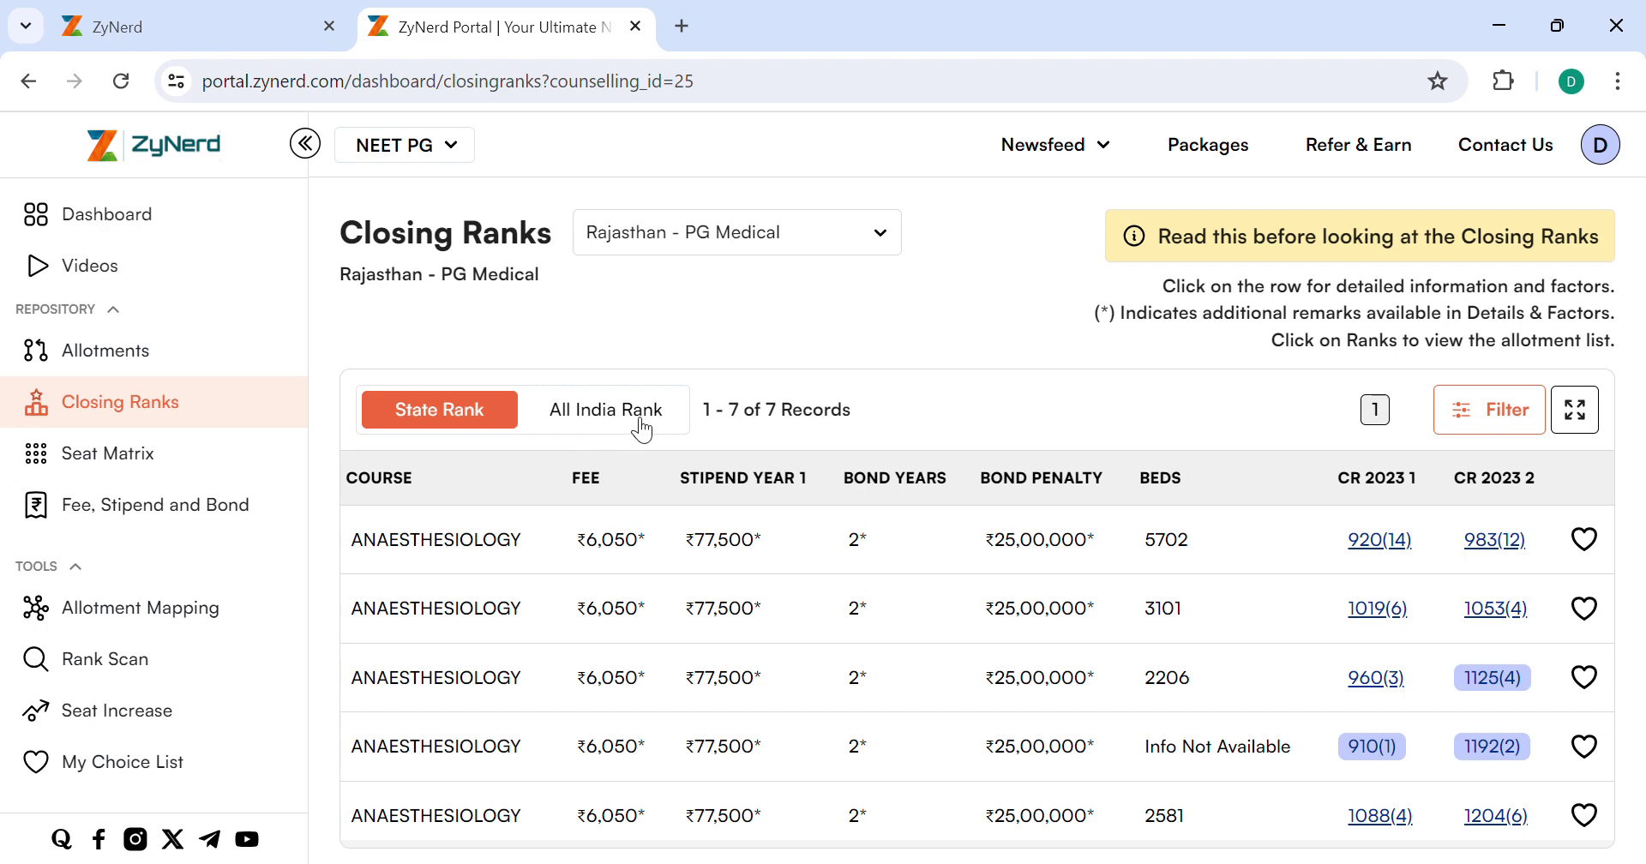
pyautogui.click(610, 435)
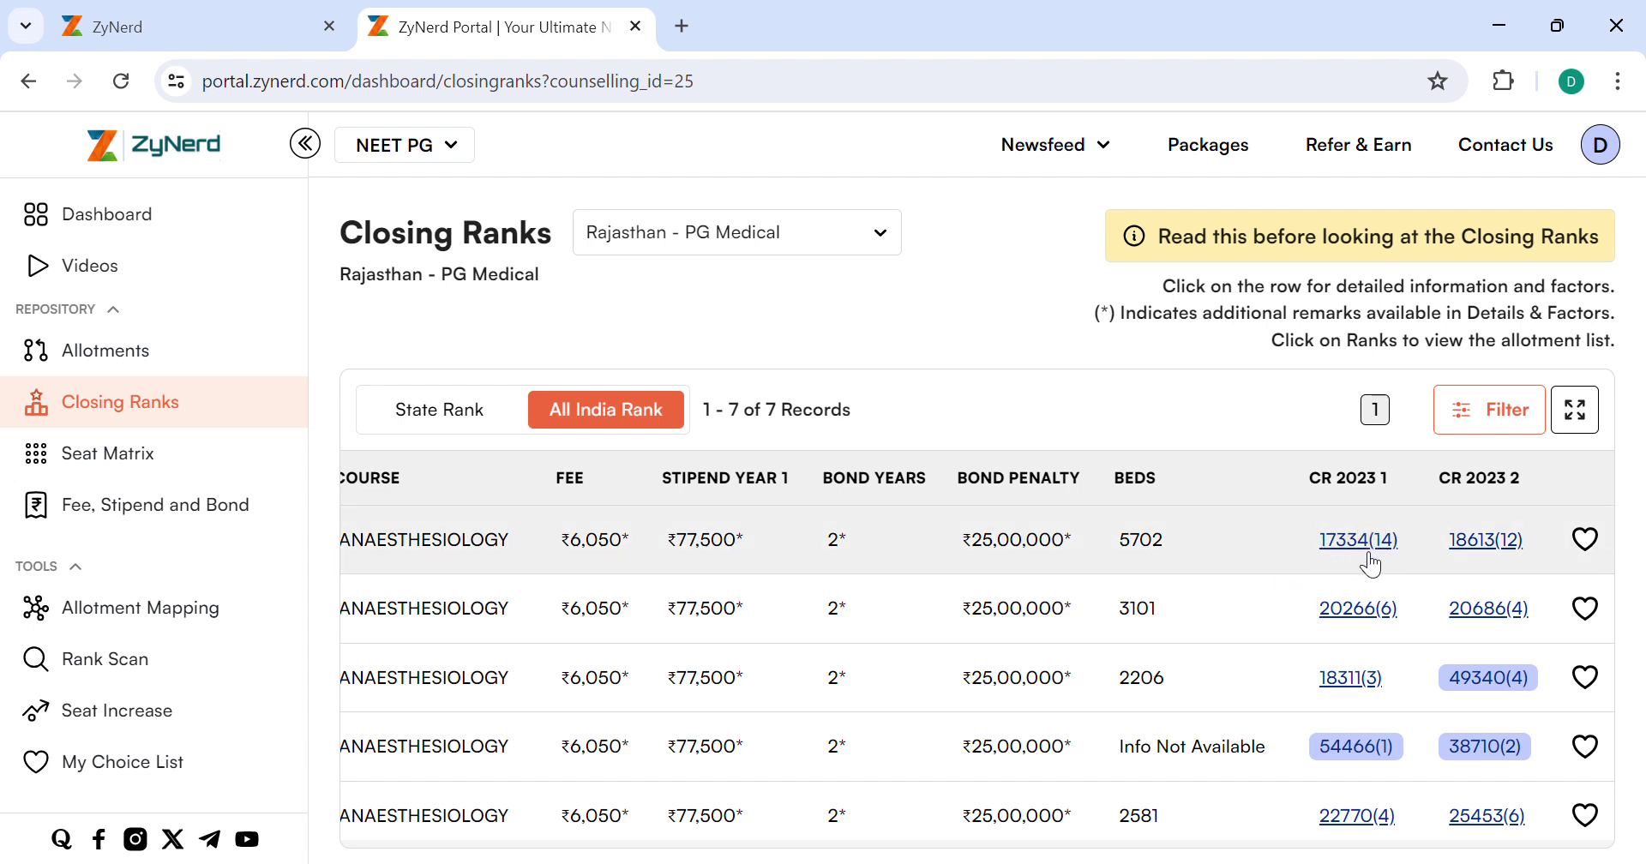
# Save the current filter set under the name Rajasthan and show the results for that saved filter
pyautogui.click(1493, 441)
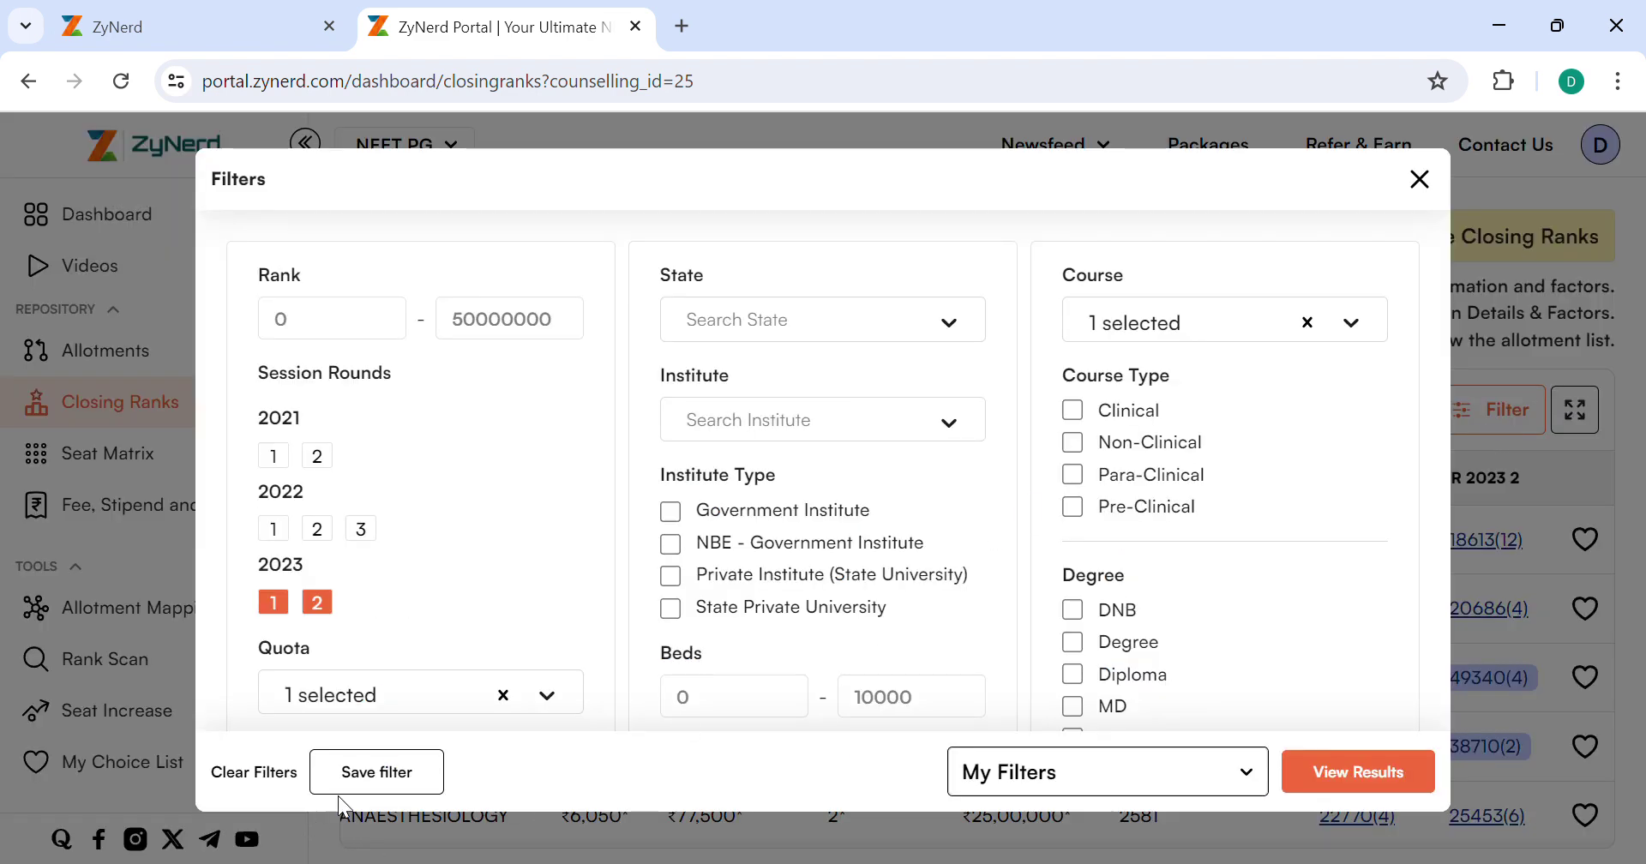
pyautogui.click(393, 783)
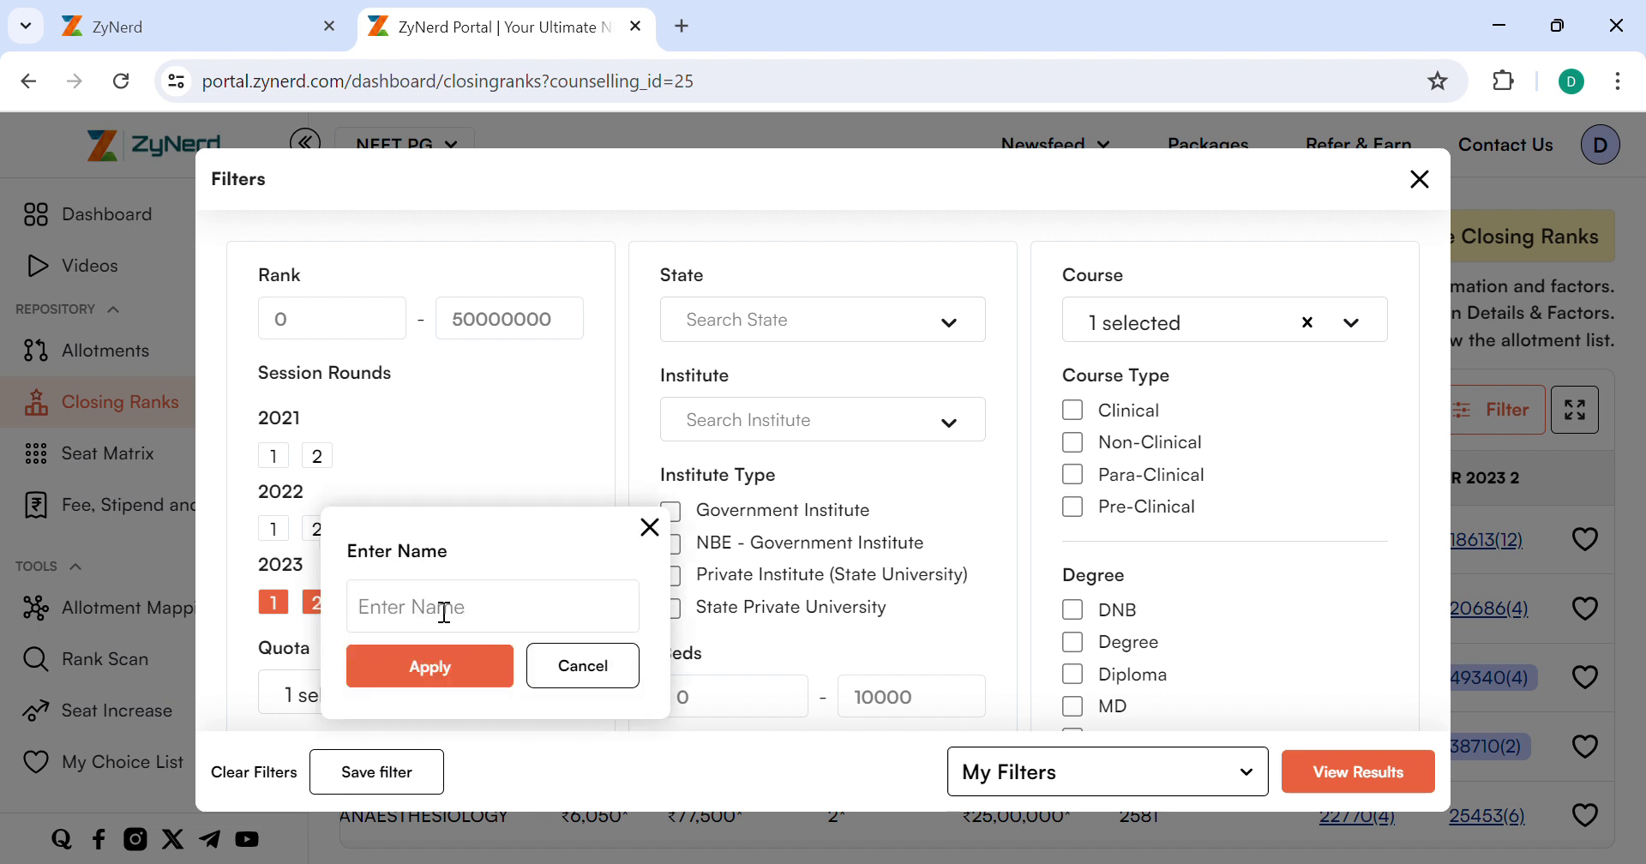
pyautogui.write('Rajasthan')
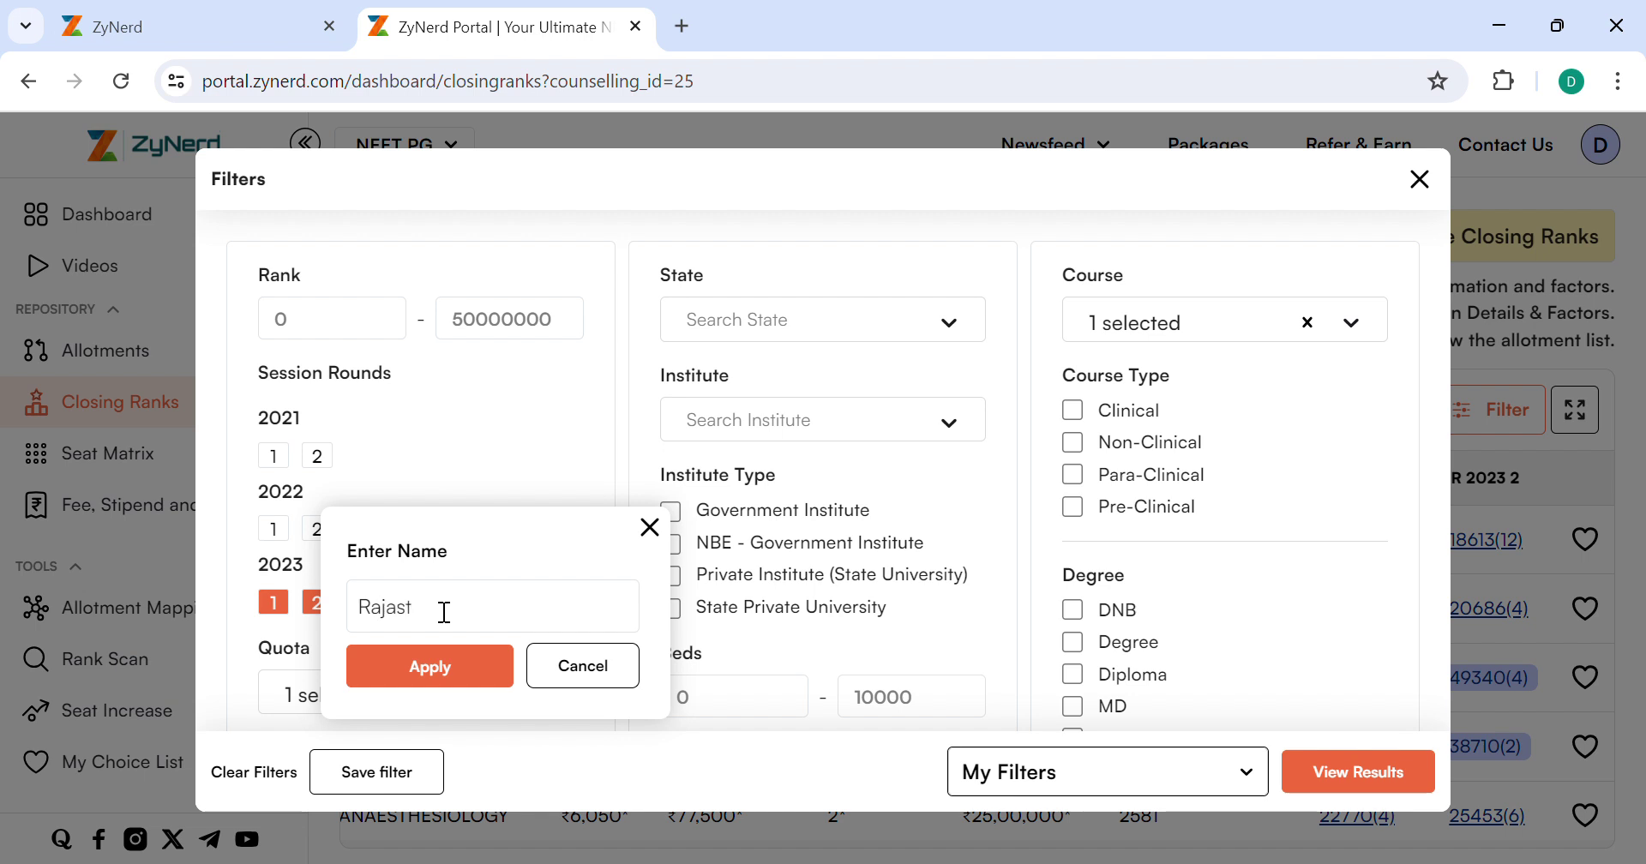
pyautogui.click(429, 667)
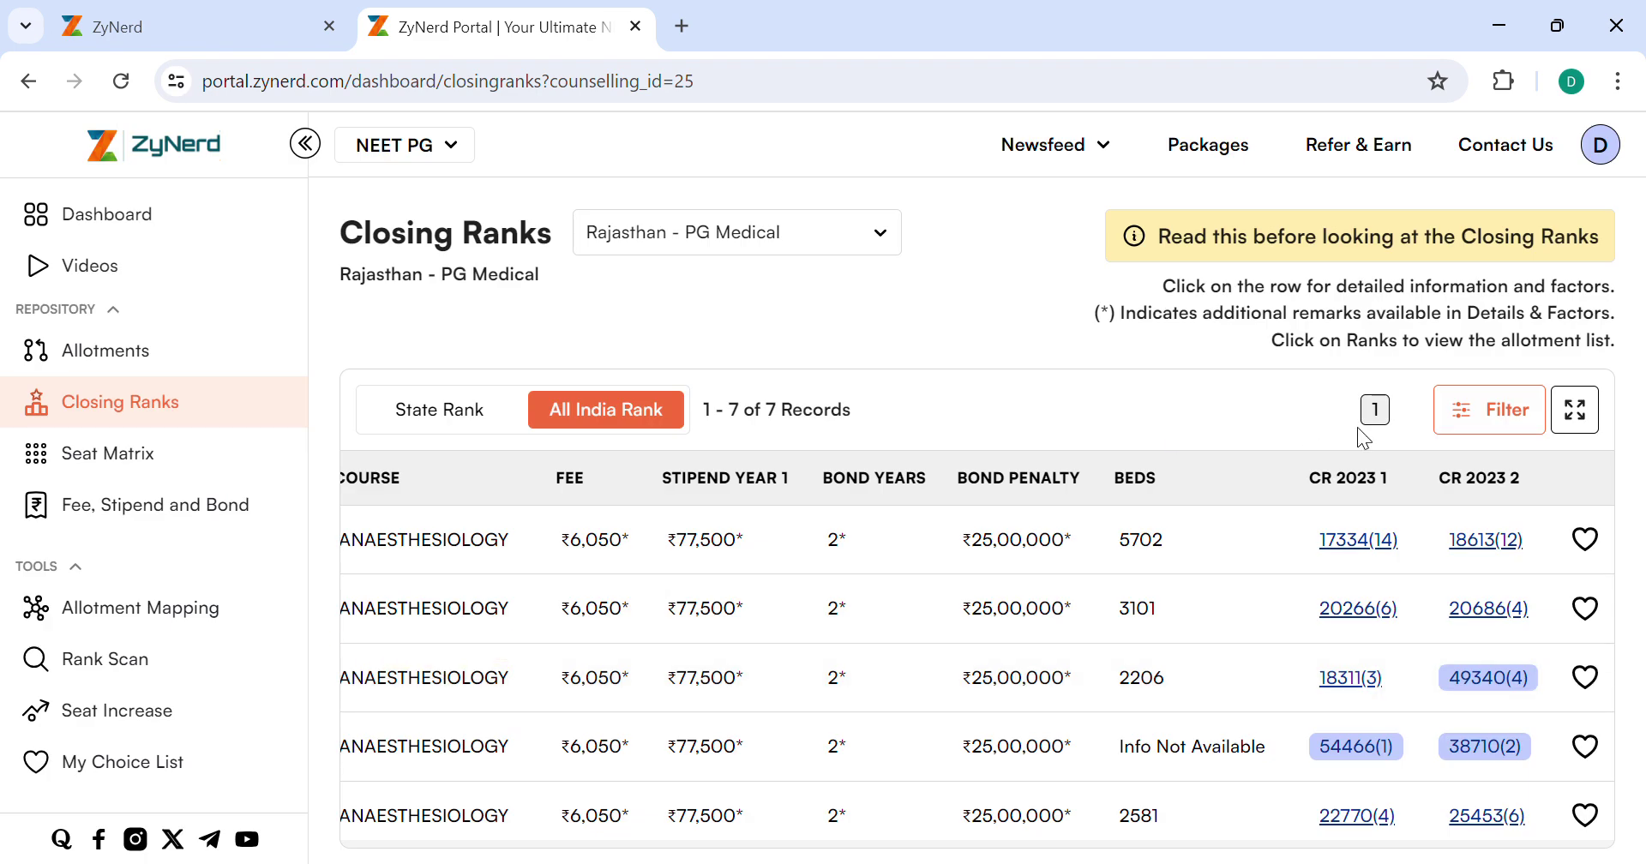
pyautogui.click(1491, 420)
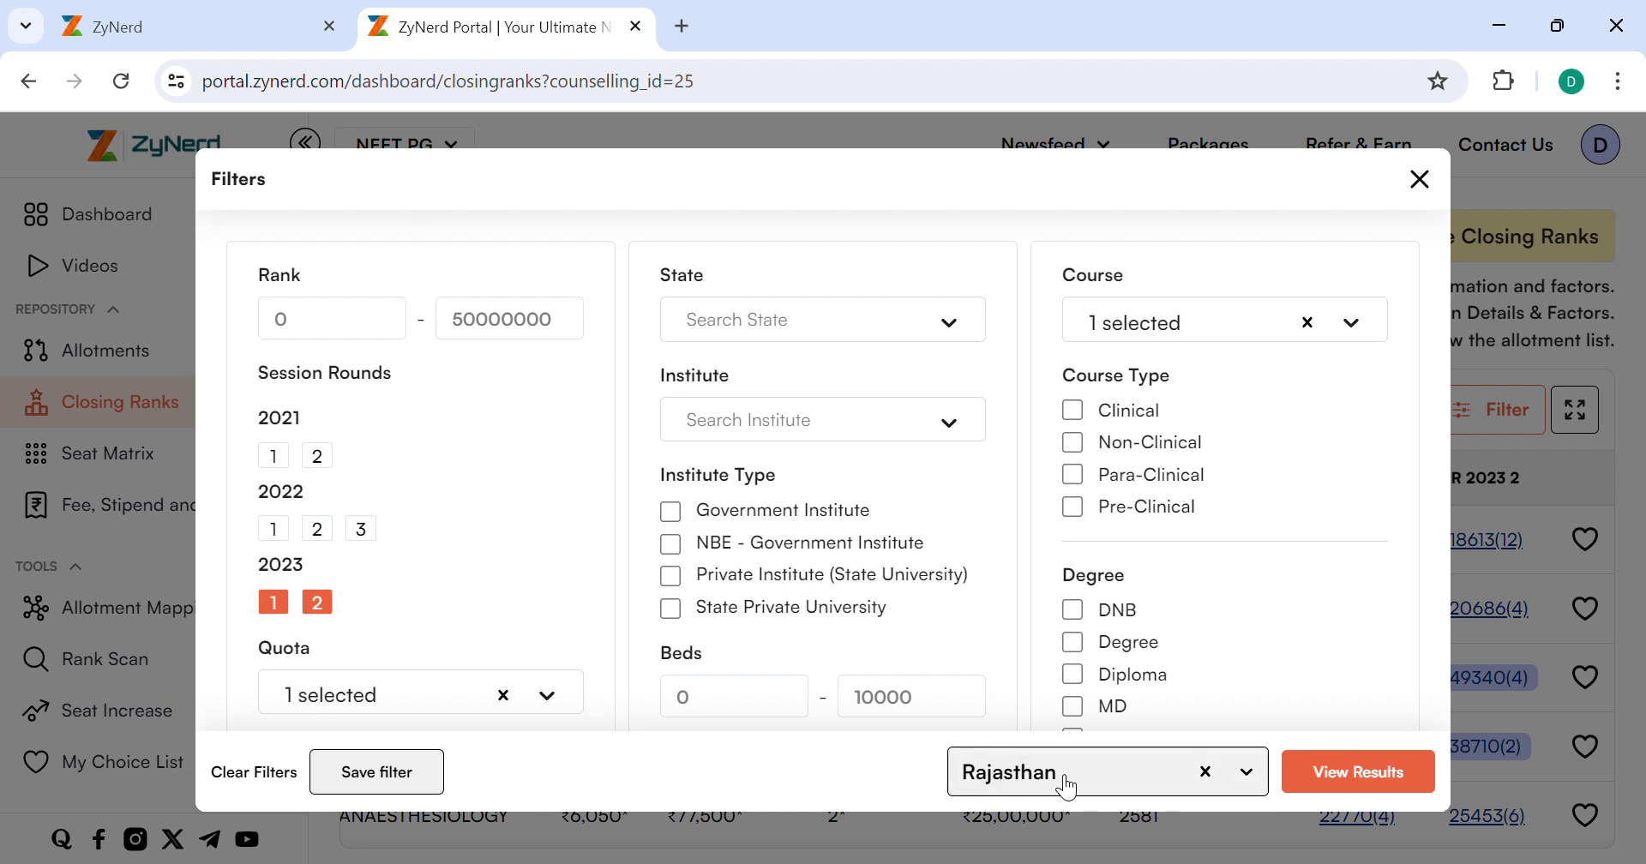
pyautogui.click(1323, 774)
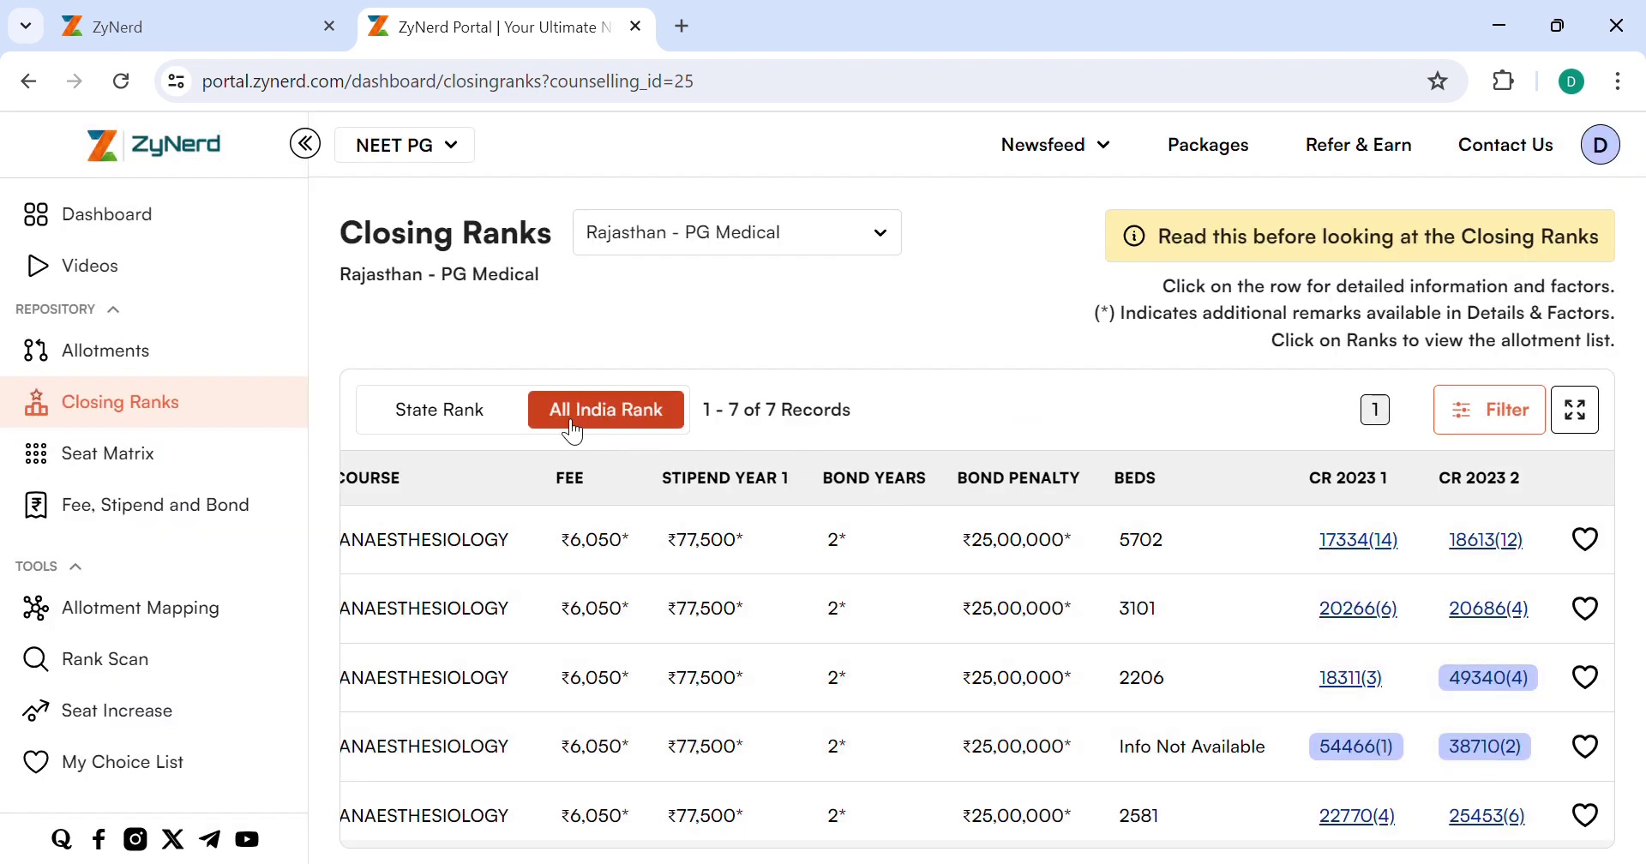
# Switch the closing ranks to State Rank and add the Anaesthesiology entry with 5702 beds to the choice list
pyautogui.click(484, 427)
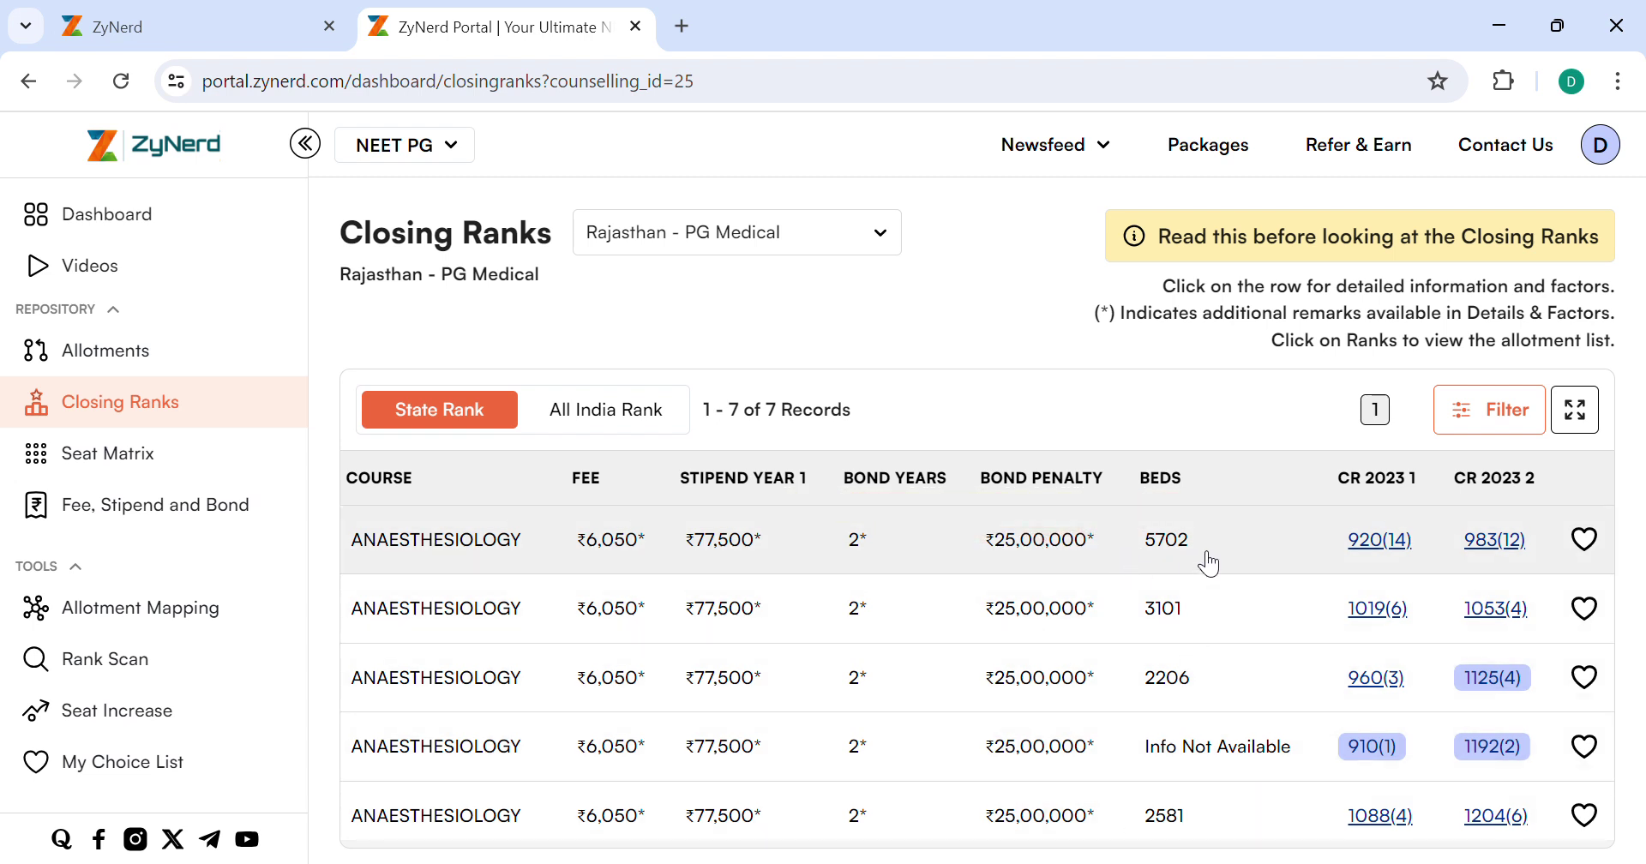
pyautogui.click(1585, 540)
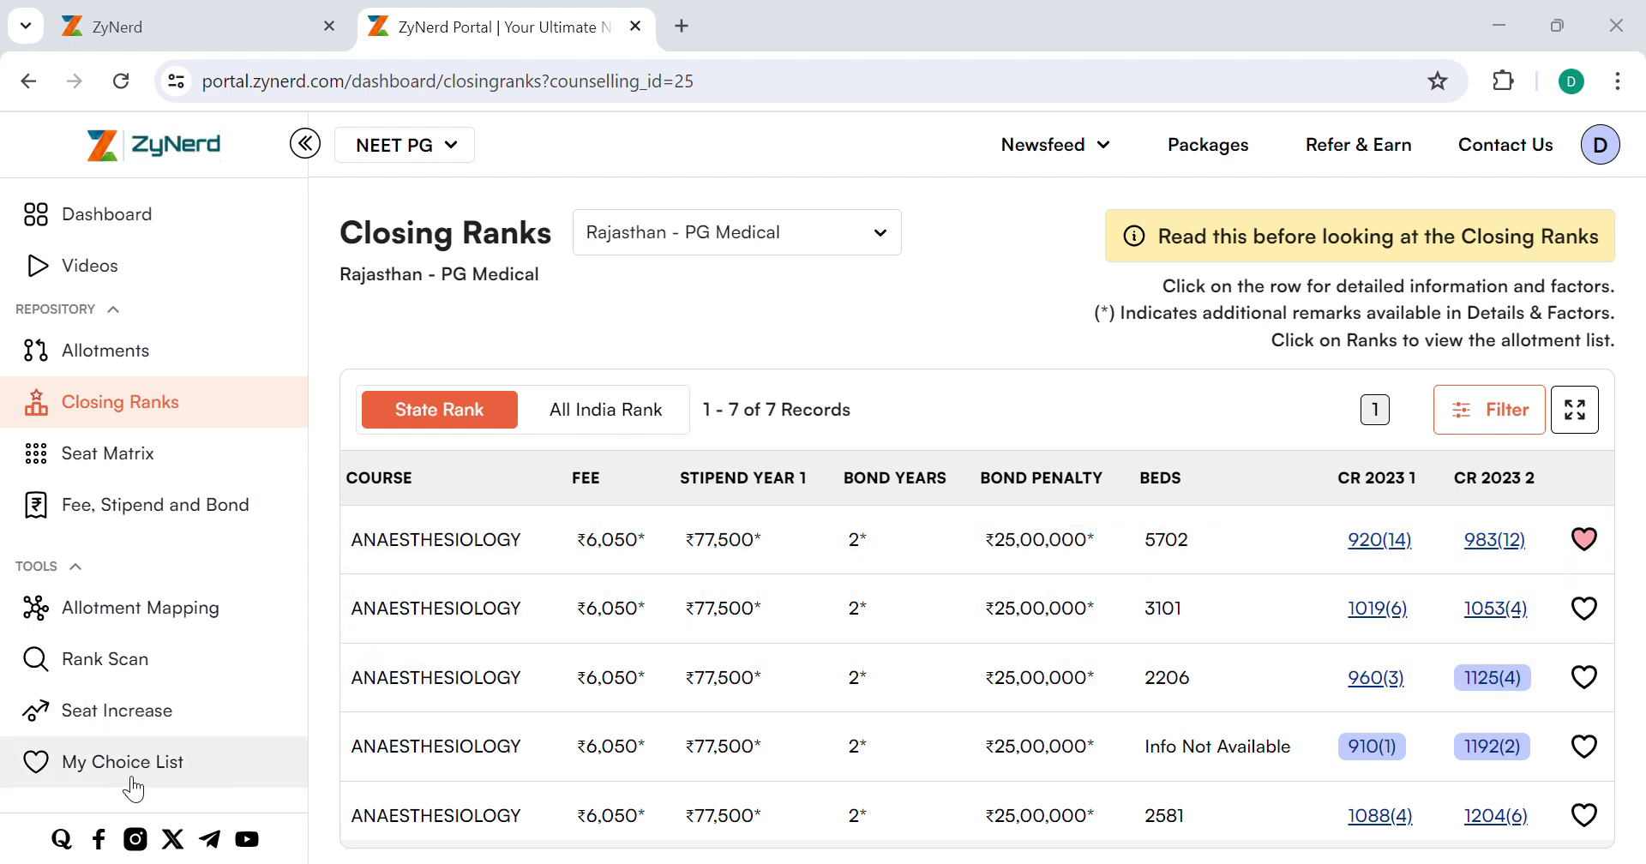
# Open the Rajasthan - PG Medical choice list and examine the saved choice's fee, stipend, bond and closing rank columns
pyautogui.click(170, 769)
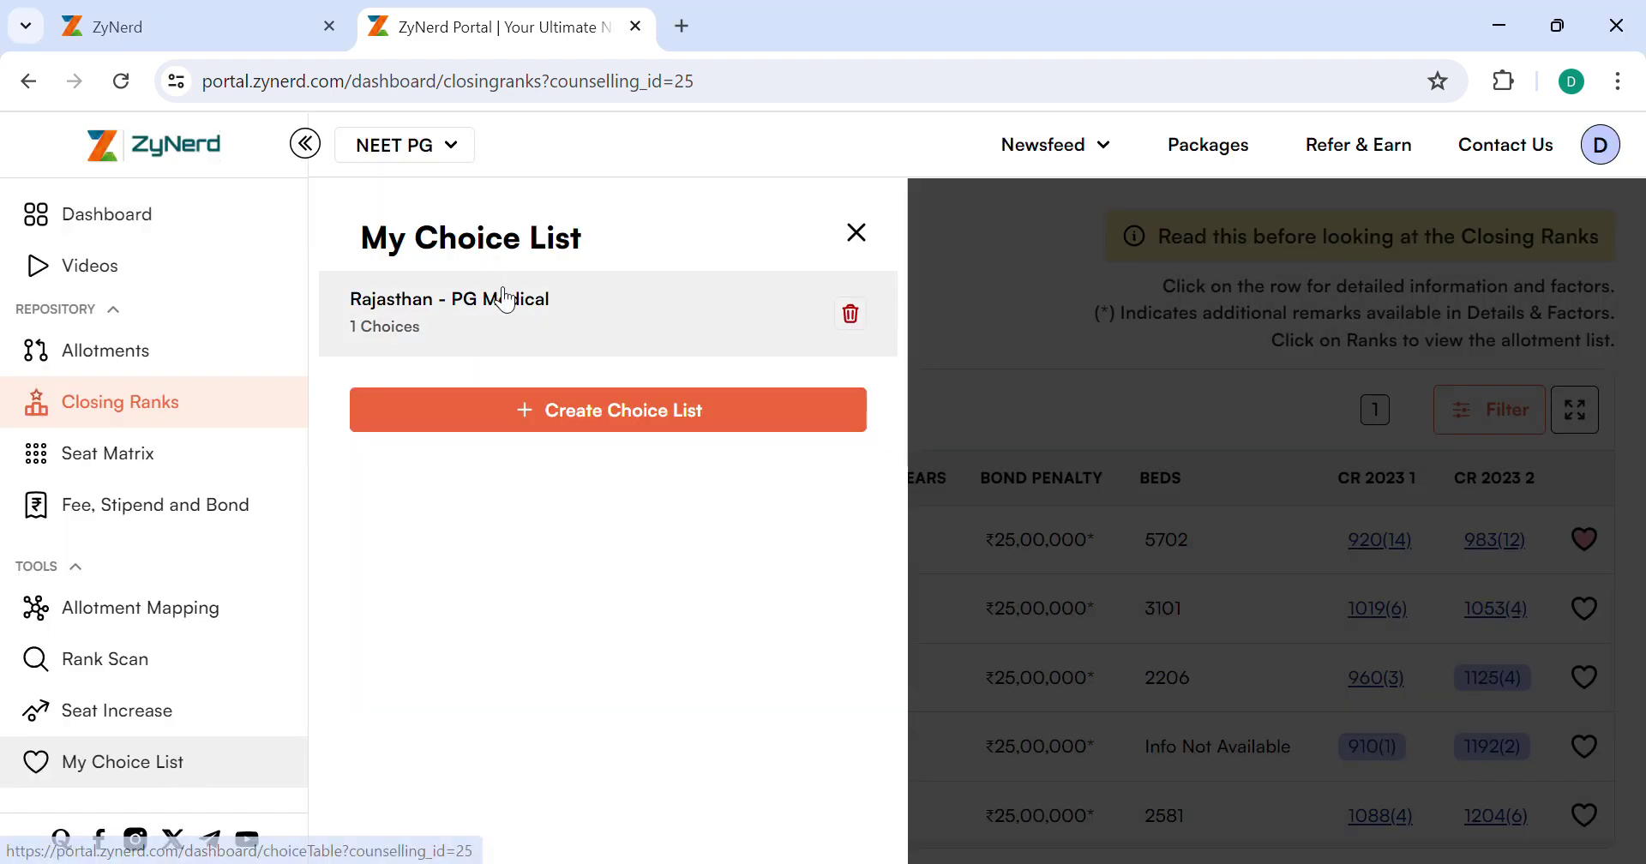
pyautogui.click(457, 321)
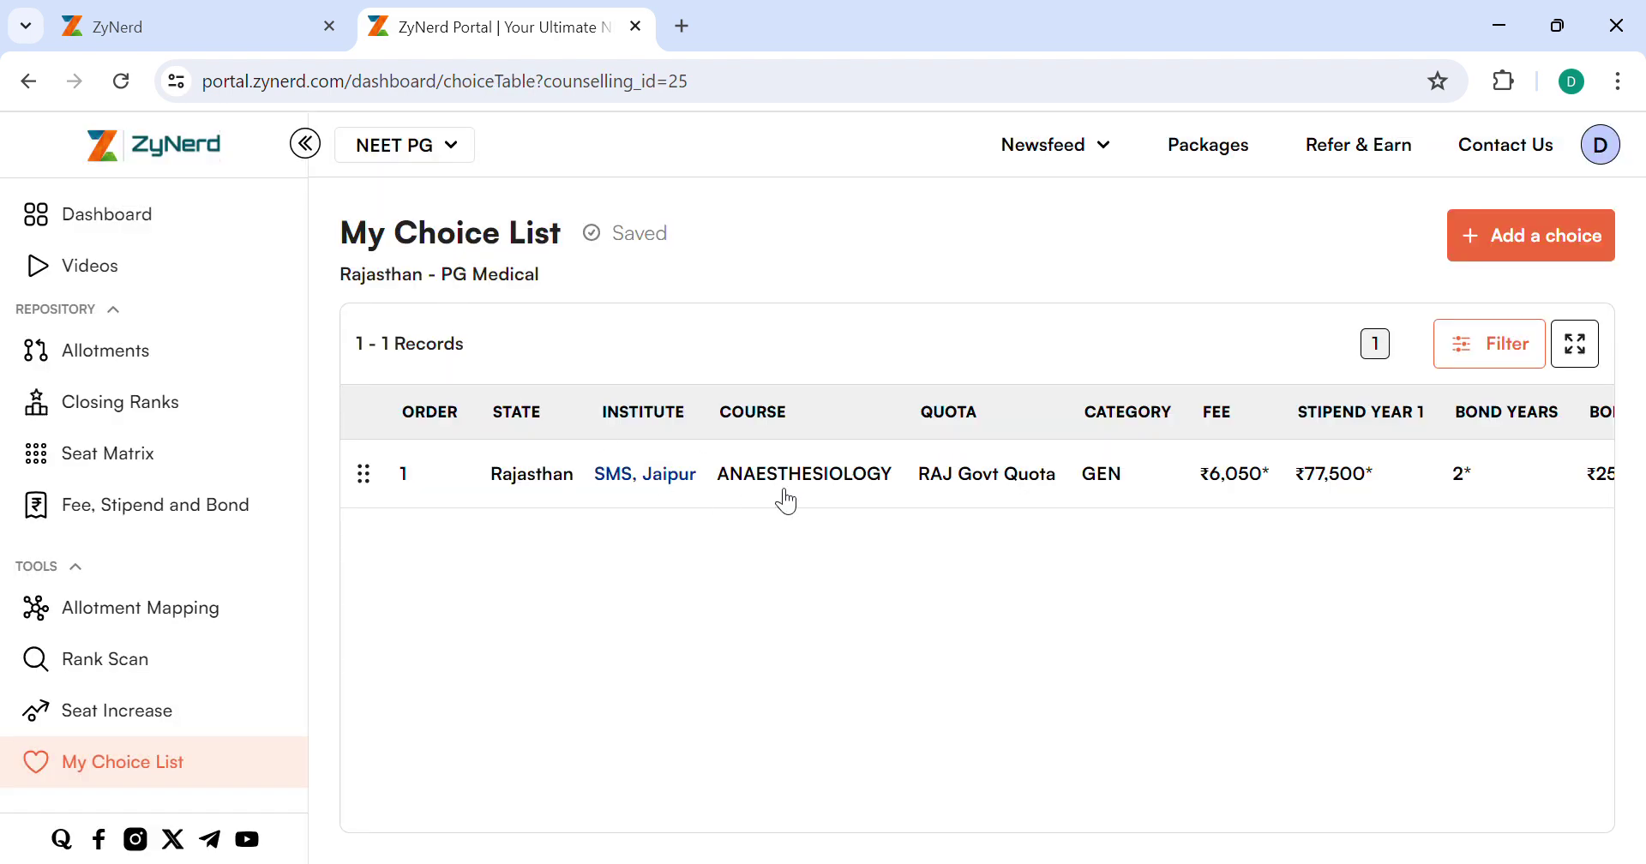
pyautogui.hscroll(10, 1020, 474)
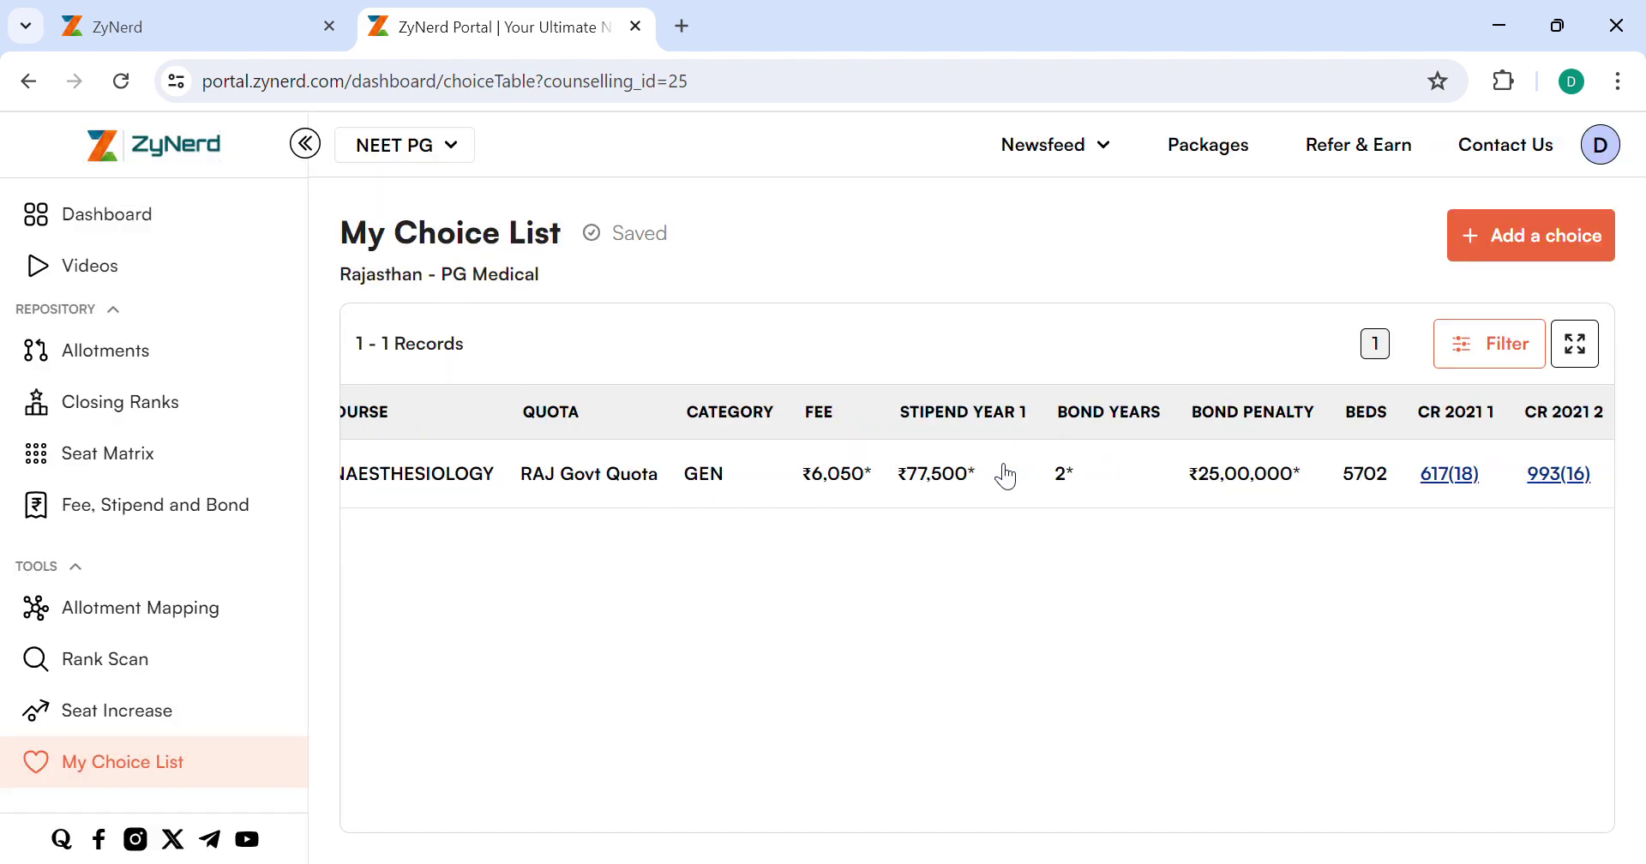
pyautogui.hscroll(2, 1008, 478)
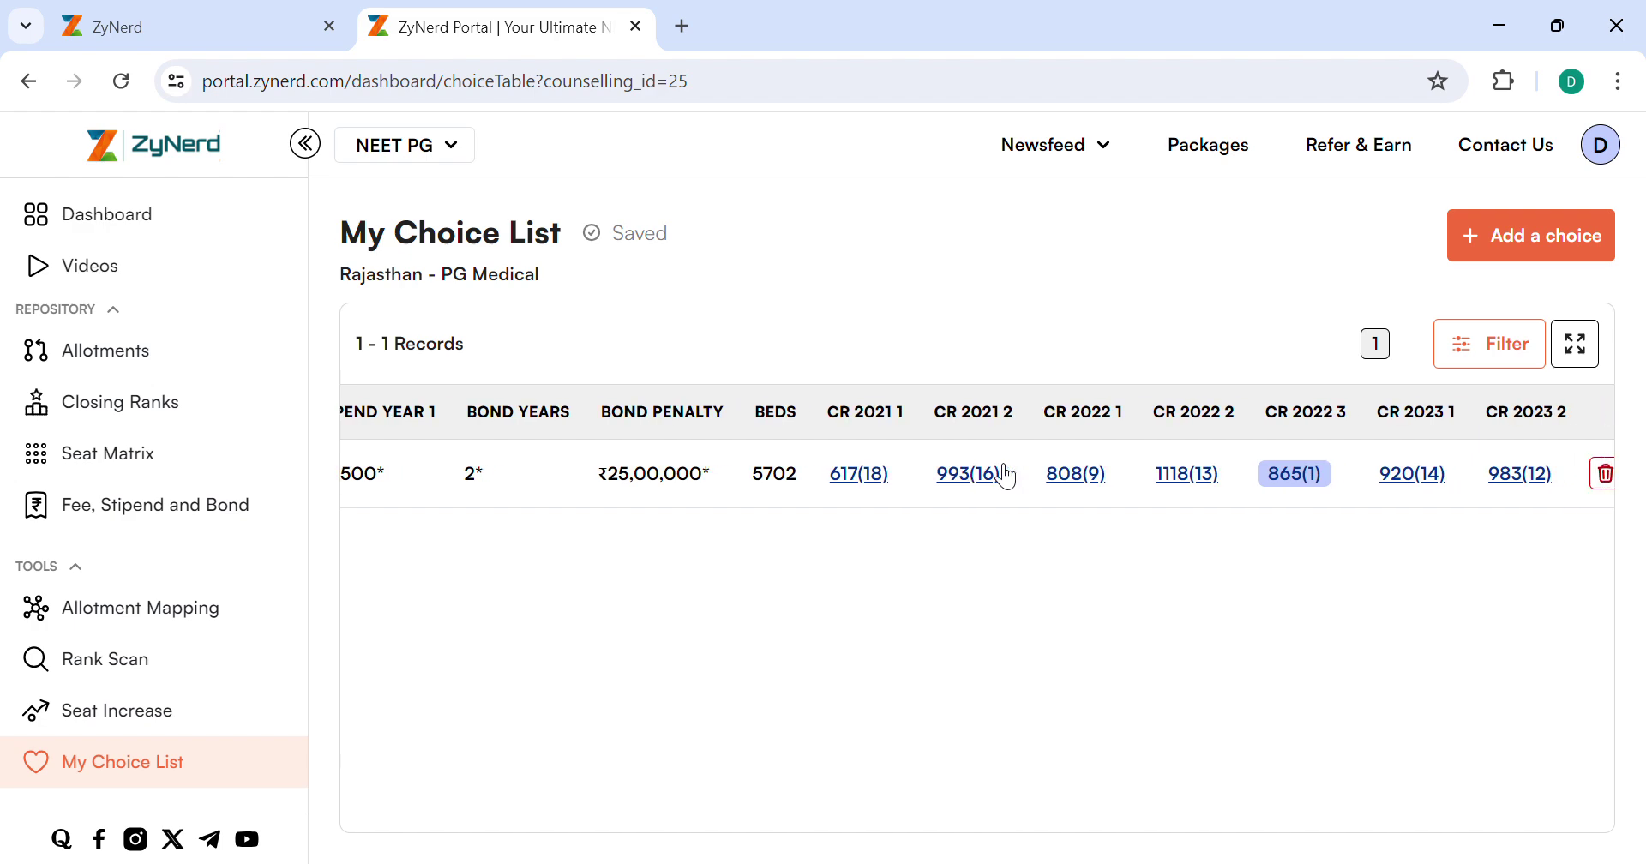
pyautogui.hscroll(-10, 1008, 477)
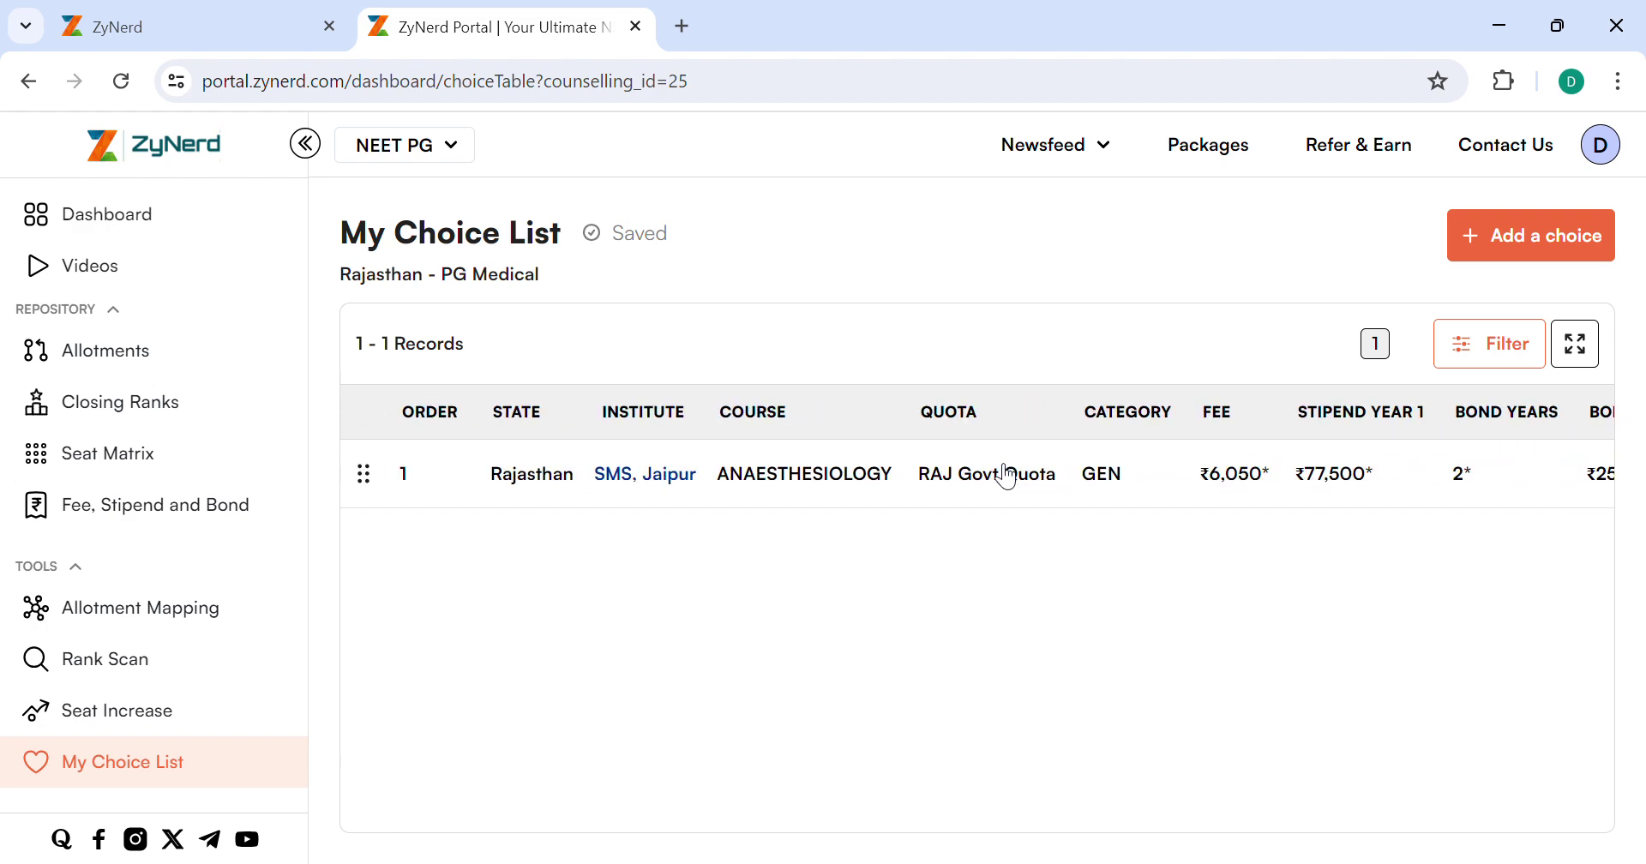